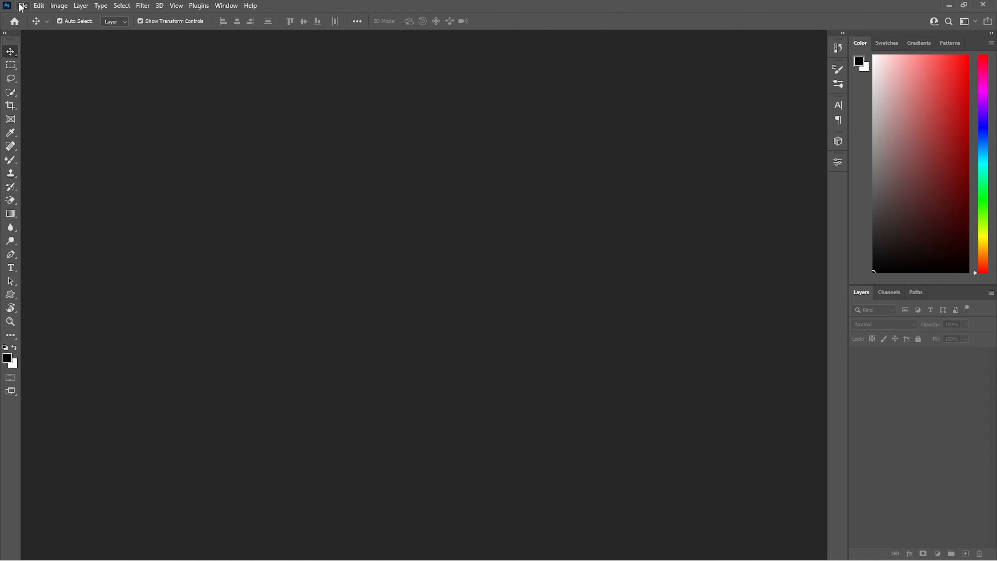
Step: Create a new 2000 x 2000 pixel document at 300 pixels/inch in RGB Color with a white background
{"action": "left_click", "coordinate": [23, 9]}
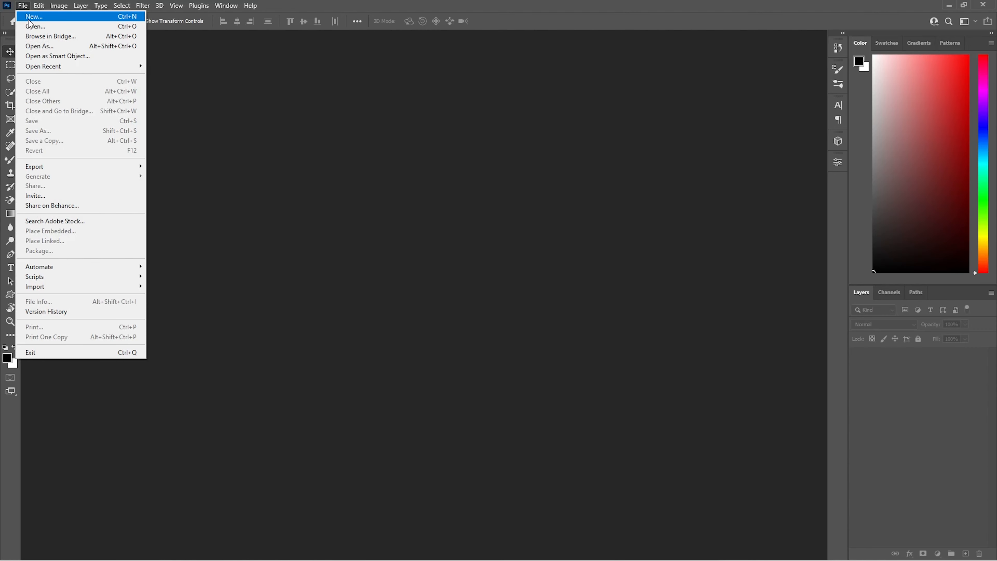
{"action": "left_click", "coordinate": [28, 18]}
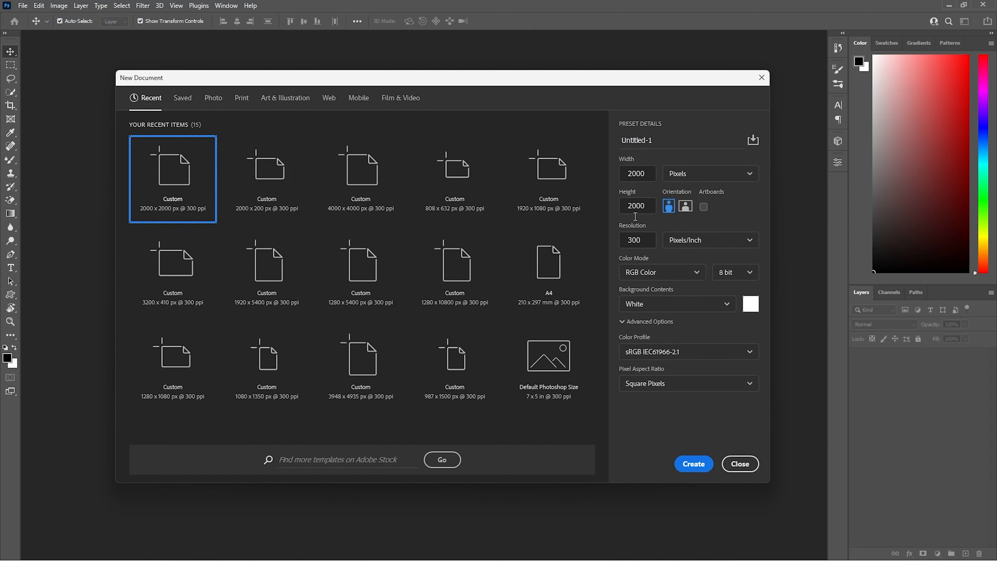
{"action": "left_click_drag", "start_coordinate": [646, 169], "coordinate": [633, 173]}
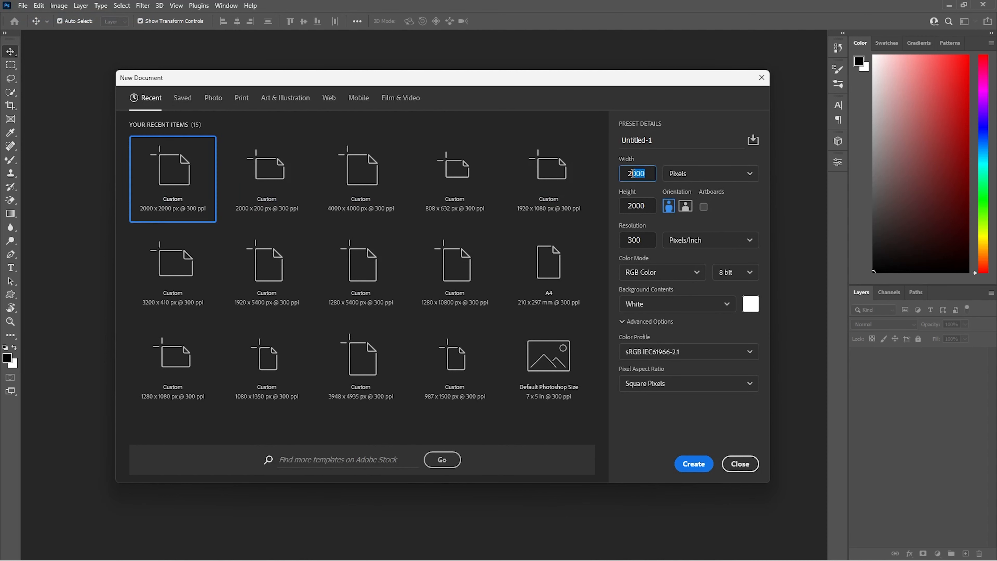
{"action": "left_click", "coordinate": [652, 207]}
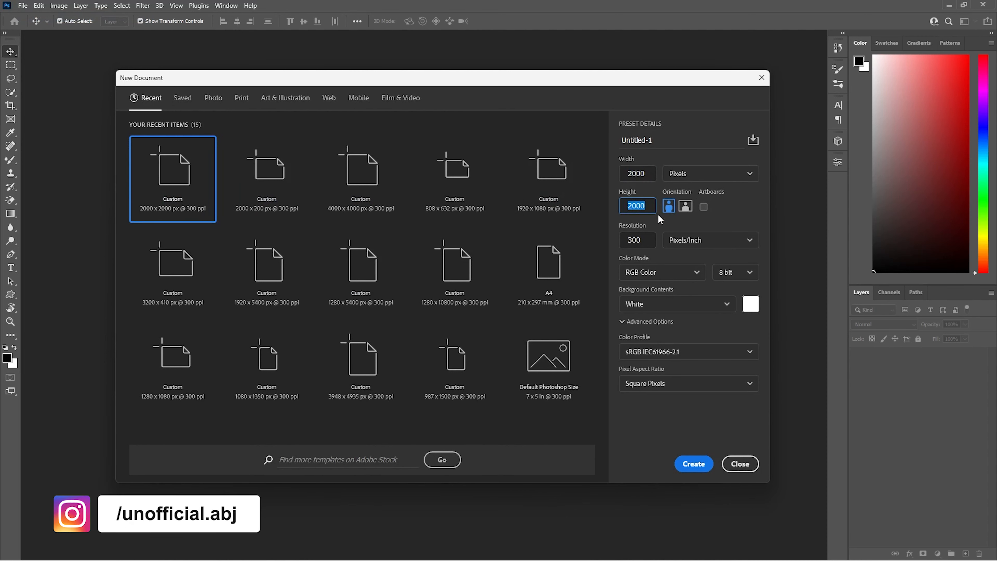
{"action": "left_click_drag", "start_coordinate": [647, 239], "coordinate": [617, 243]}
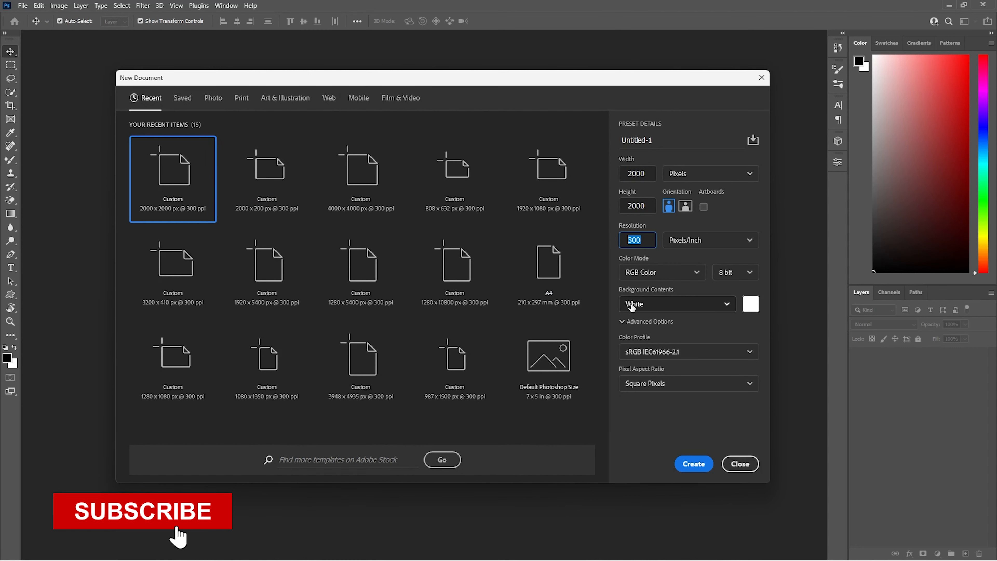
{"action": "left_click", "coordinate": [693, 465]}
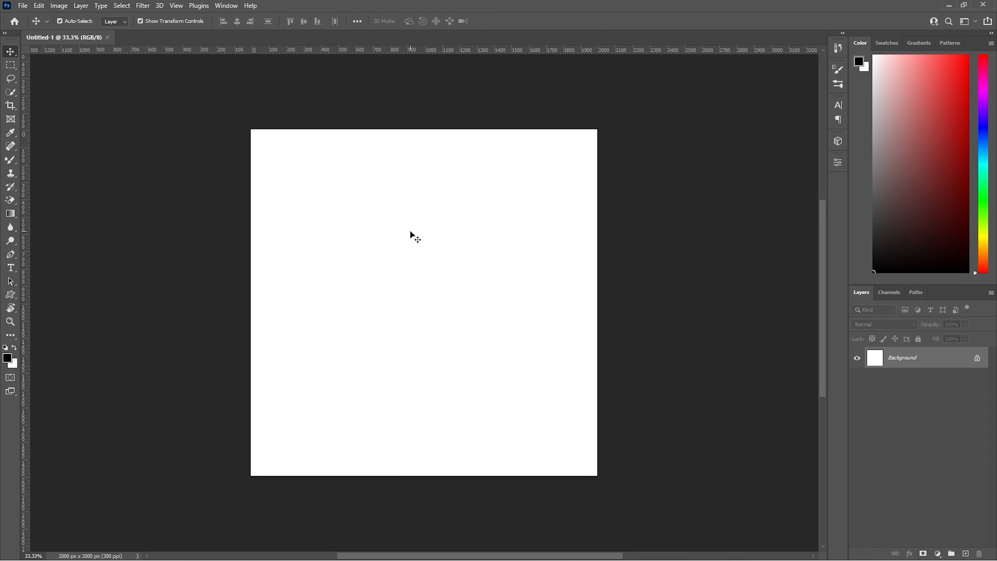
Step: Add a Gradient Fill layer above the background with the Radial style and the gradient reversed
{"action": "left_click", "coordinate": [938, 554]}
{"action": "left_click", "coordinate": [940, 381]}
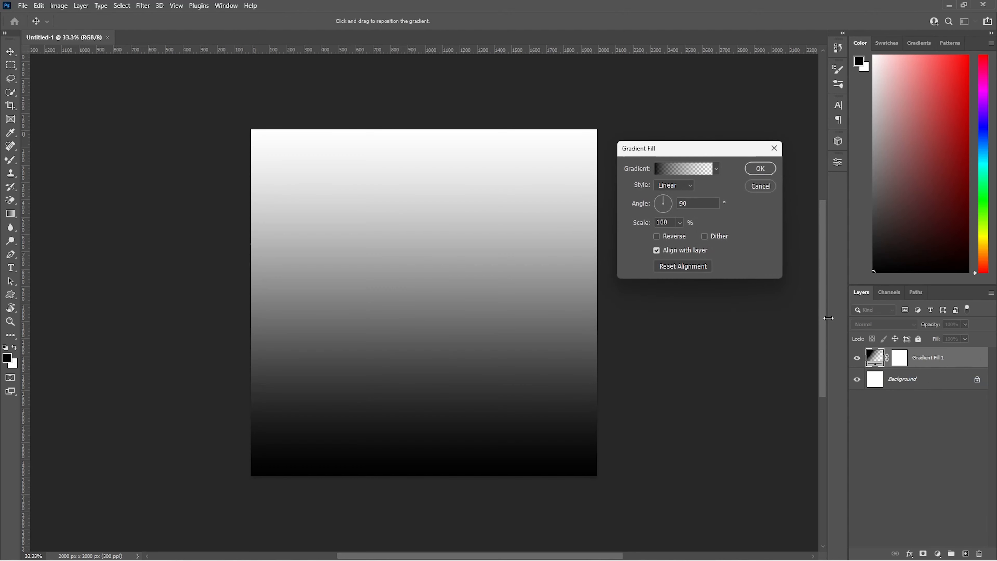
{"action": "left_click", "coordinate": [671, 187]}
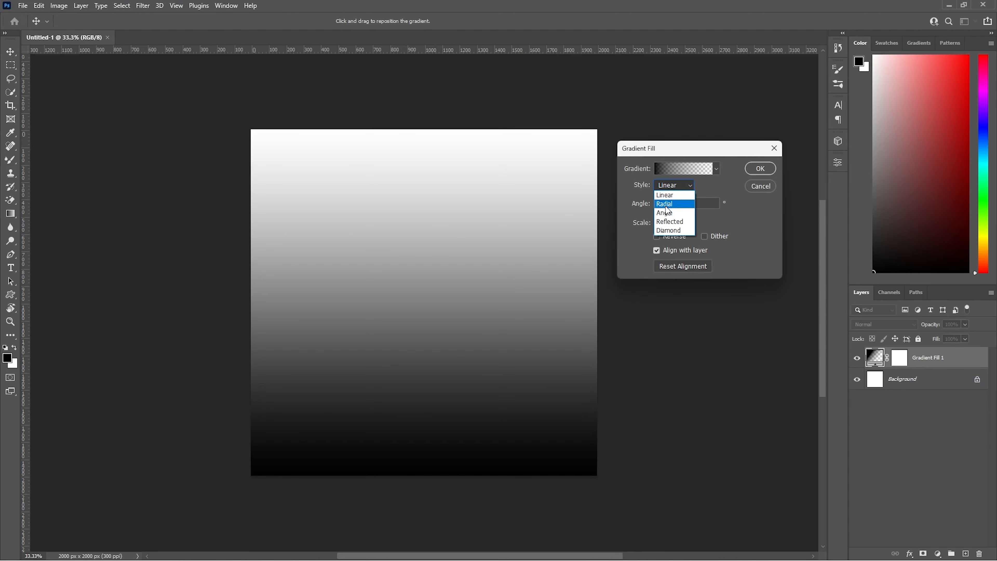
{"action": "left_click", "coordinate": [668, 208]}
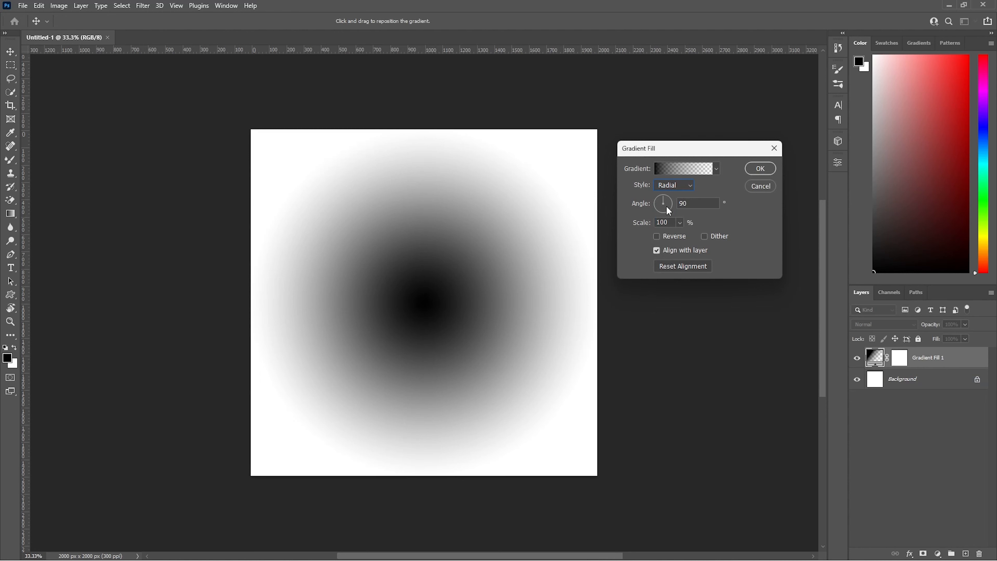
{"action": "left_click", "coordinate": [656, 237]}
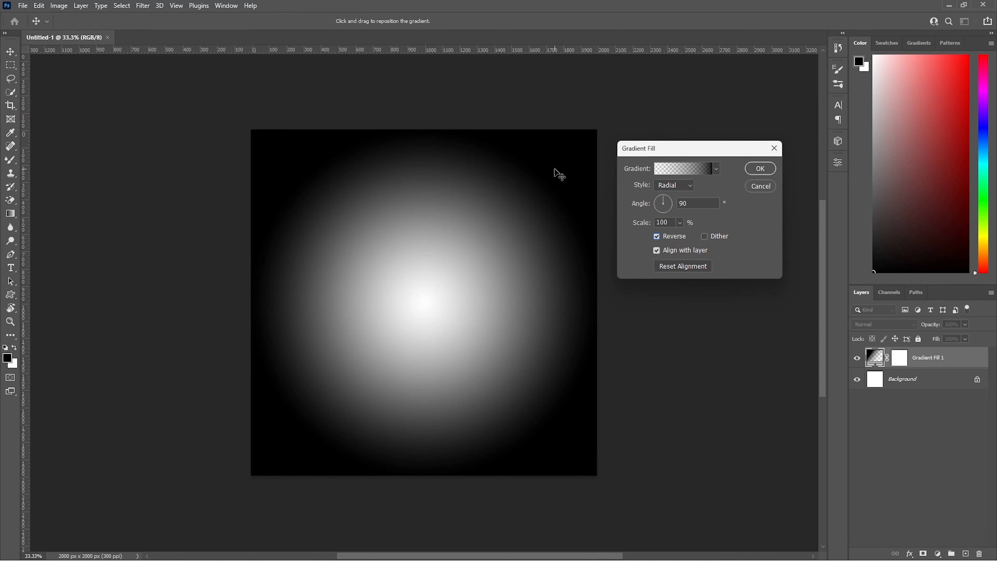
Step: Change the gradient's starting color stop at location 0% to light gray bfbfbf
{"action": "left_click", "coordinate": [692, 169]}
{"action": "left_click", "coordinate": [649, 308]}
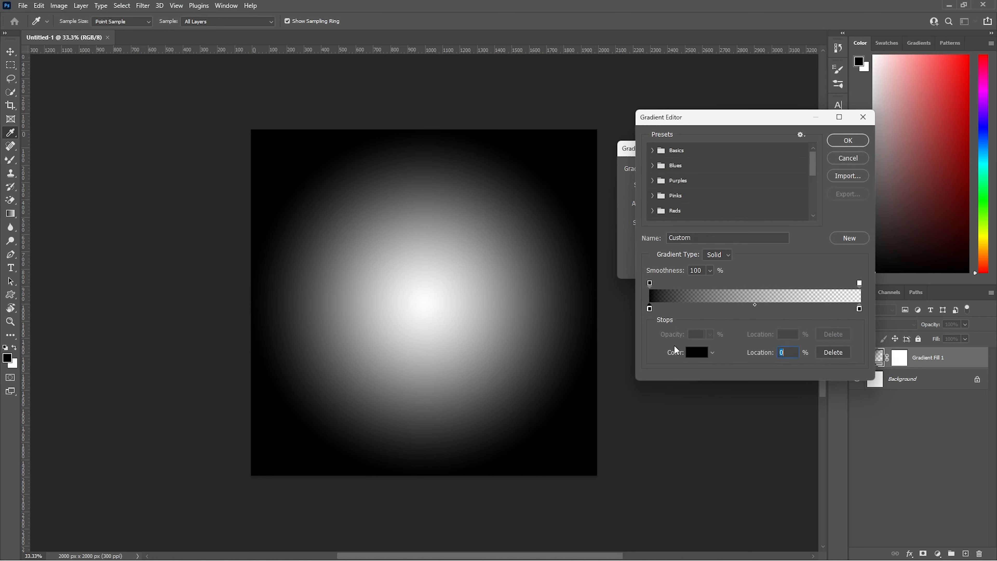
{"action": "left_click", "coordinate": [696, 352]}
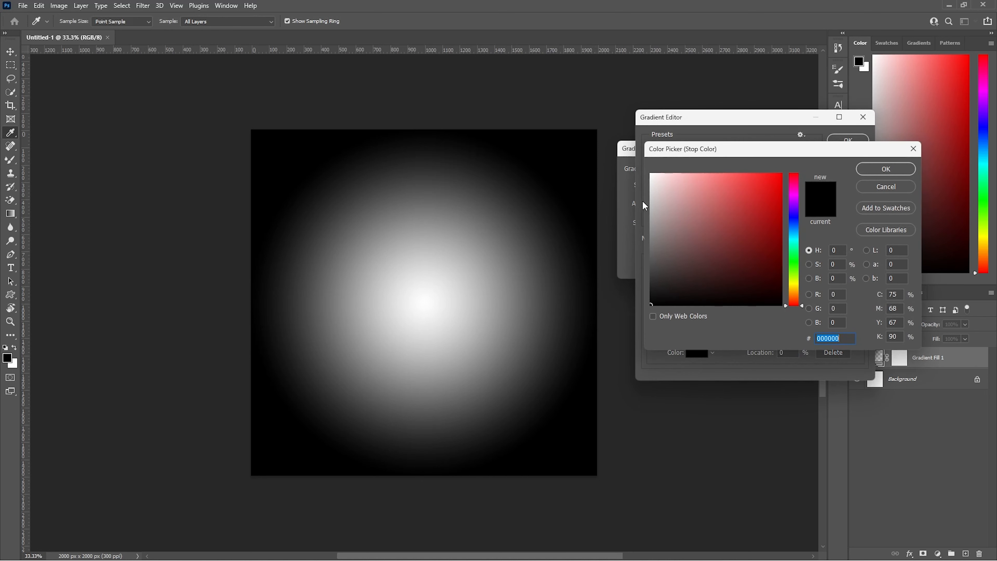
{"action": "left_click", "coordinate": [641, 211]}
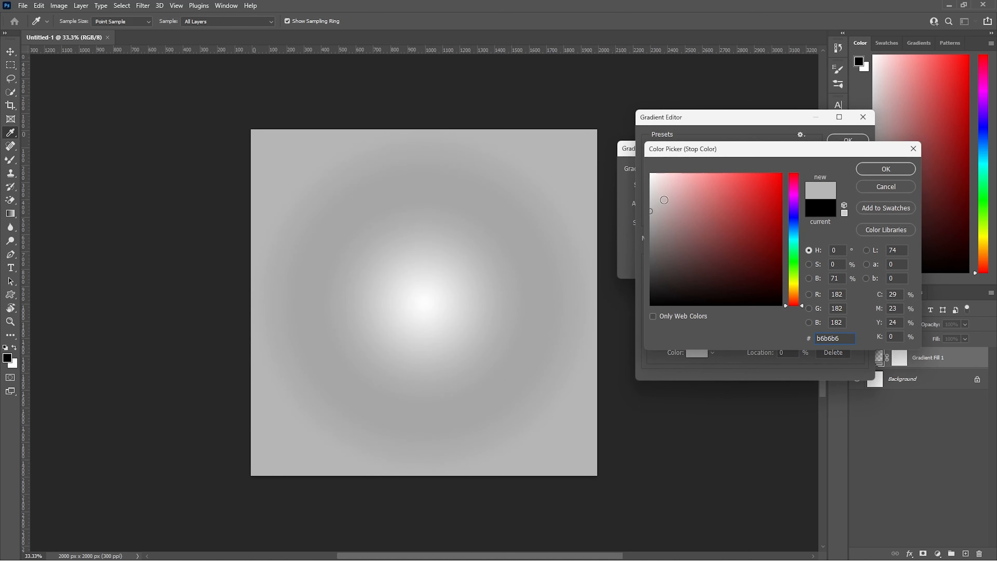
{"action": "left_click", "coordinate": [648, 207]}
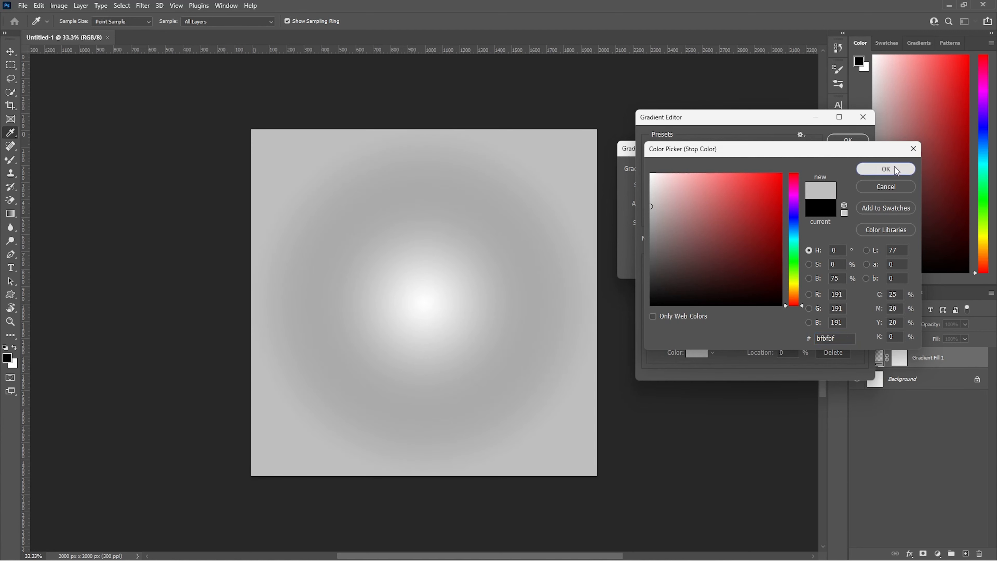
{"action": "left_click", "coordinate": [886, 169]}
{"action": "left_click", "coordinate": [845, 140]}
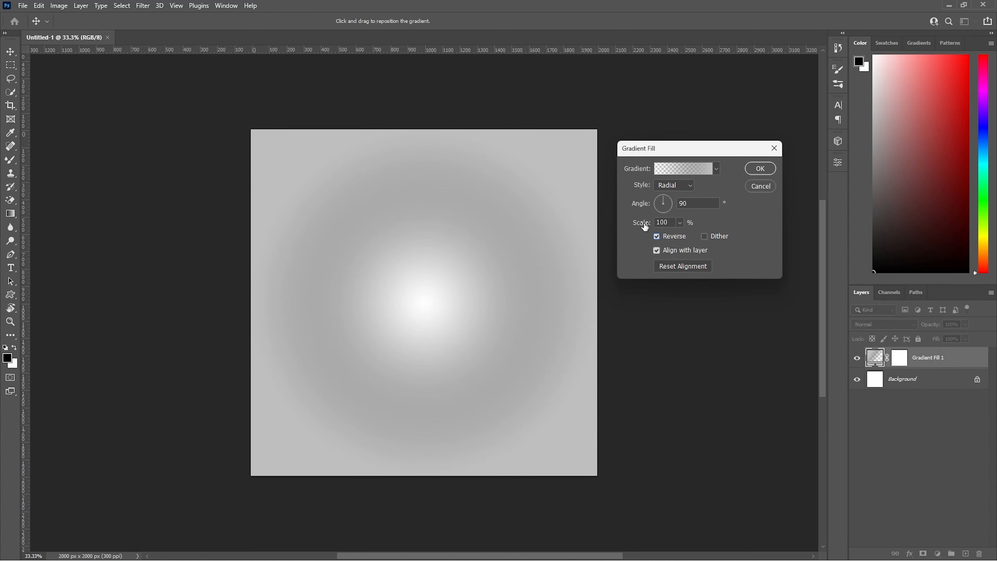
Step: Set the gradient fill's scale to 150% and apply the fill
{"action": "double_click", "coordinate": [672, 223]}
{"action": "type", "text": "1"}
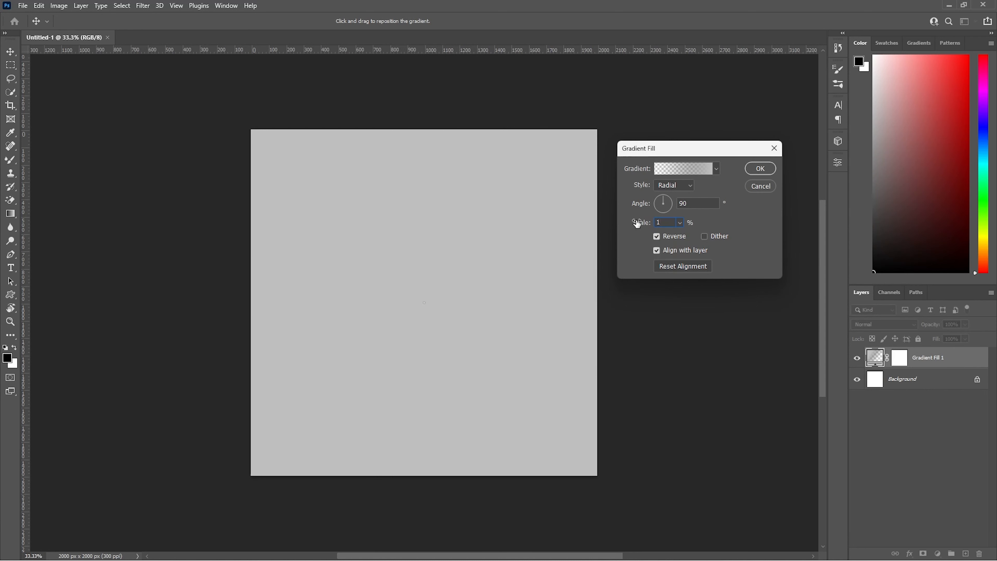
{"action": "type", "text": "1"}
{"action": "key", "text": "BackSpace"}
{"action": "type", "text": "50"}
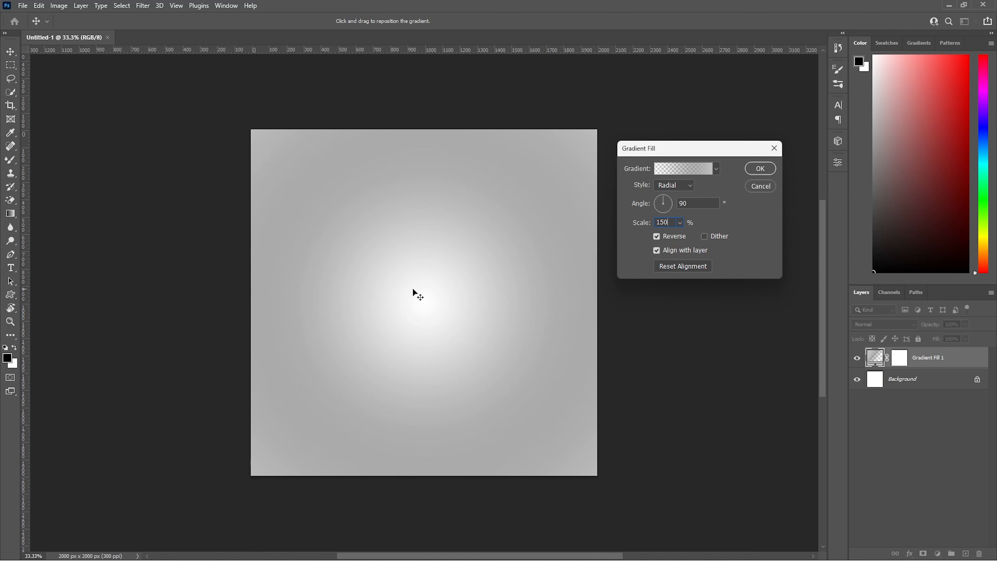
{"action": "left_click", "coordinate": [760, 169]}
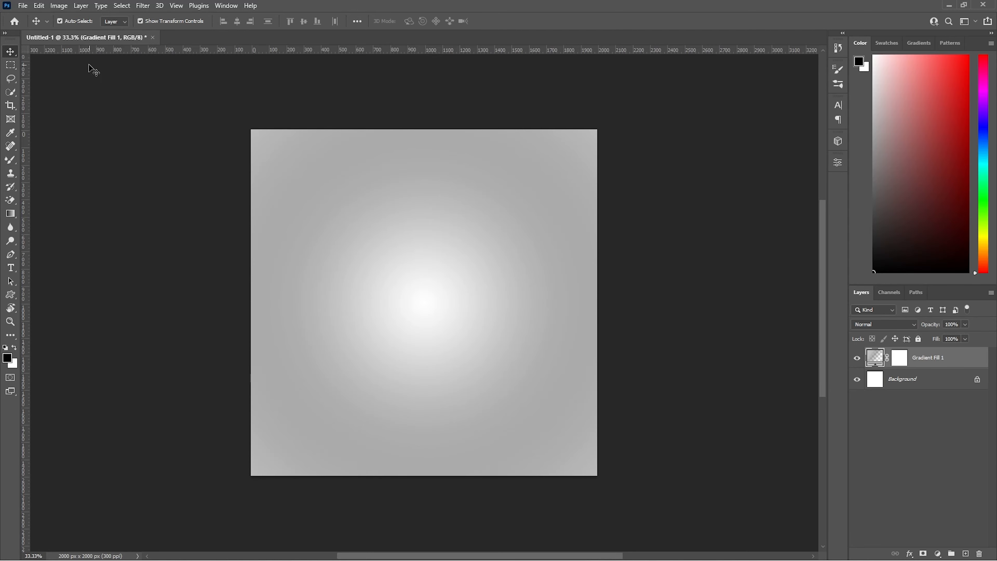
Step: Place the full-length-portrait-joyful-young-woman-jumping-celebrating-gray-wall photo as an embedded image, fitted to the canvas height
{"action": "left_click", "coordinate": [23, 5]}
{"action": "left_click", "coordinate": [35, 232]}
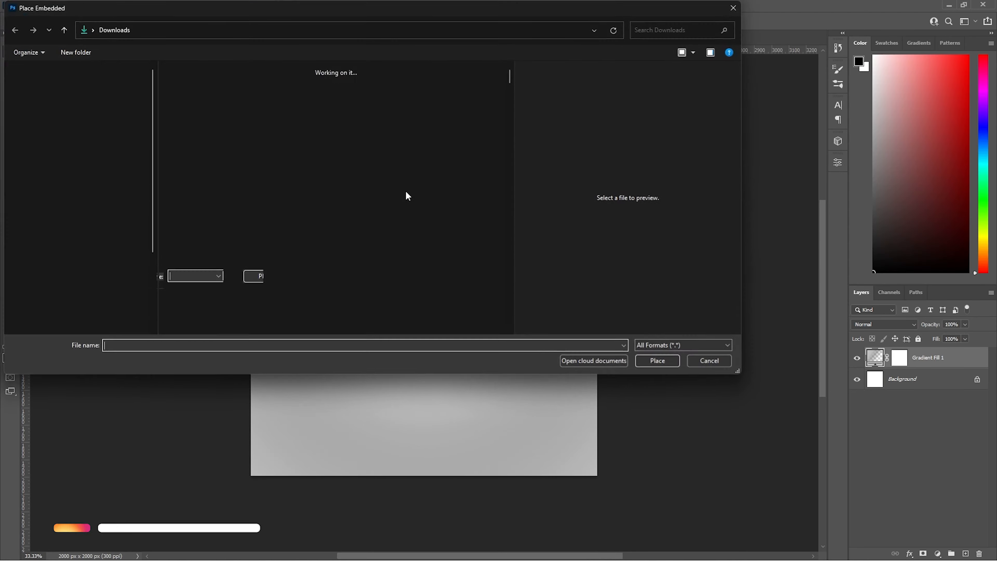
{"action": "double_click", "coordinate": [405, 128]}
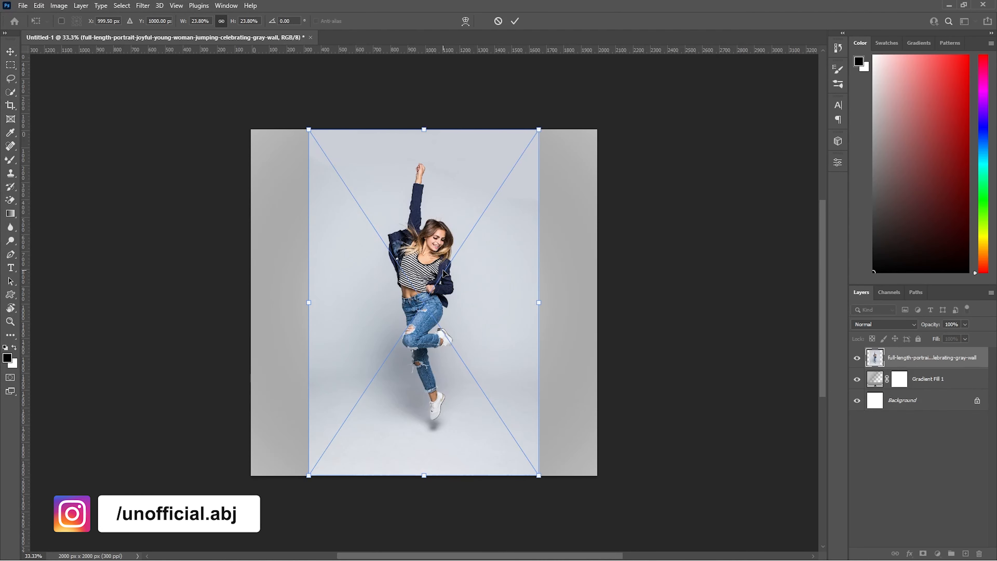
{"action": "key", "text": "Return"}
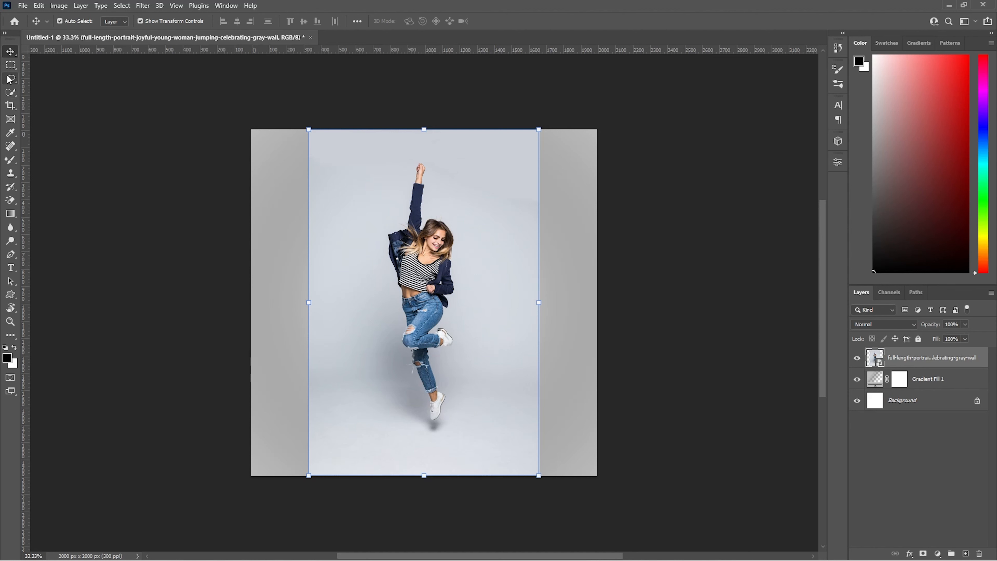
Step: Select the jumping woman, mask out the photo's background, and convert the masked layer to a smart object
{"action": "left_click", "coordinate": [11, 65]}
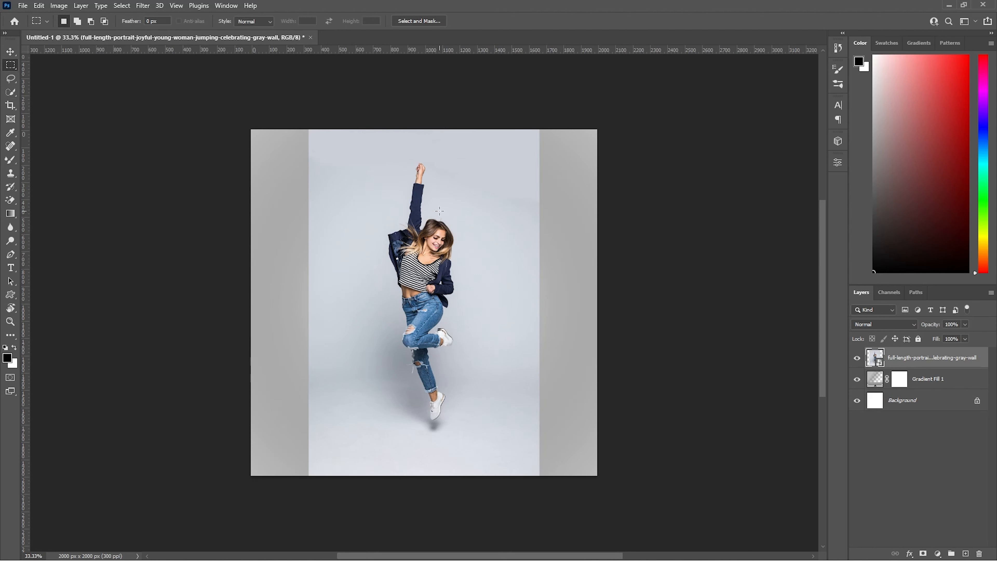
{"action": "left_click", "coordinate": [11, 79]}
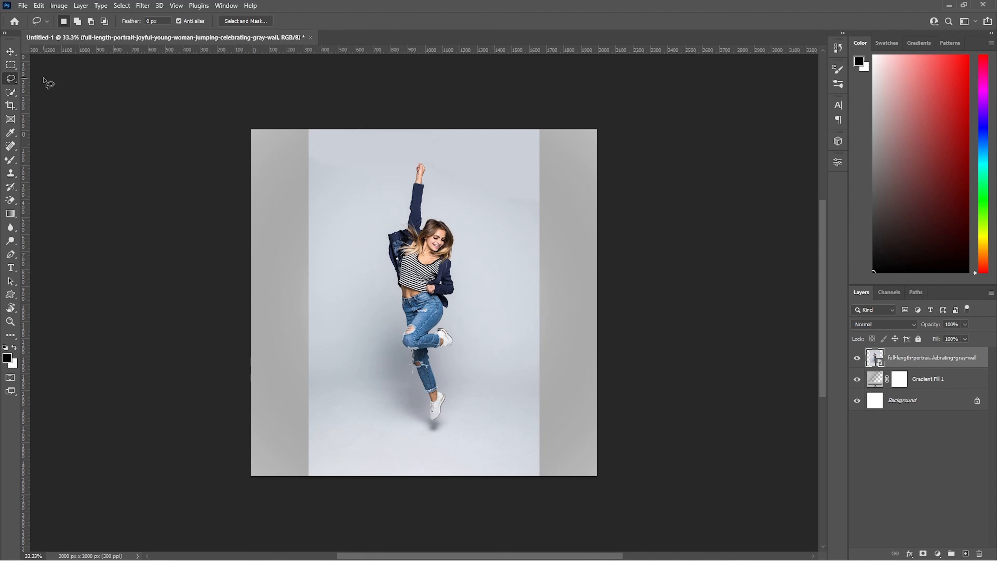
{"action": "key", "text": "w"}
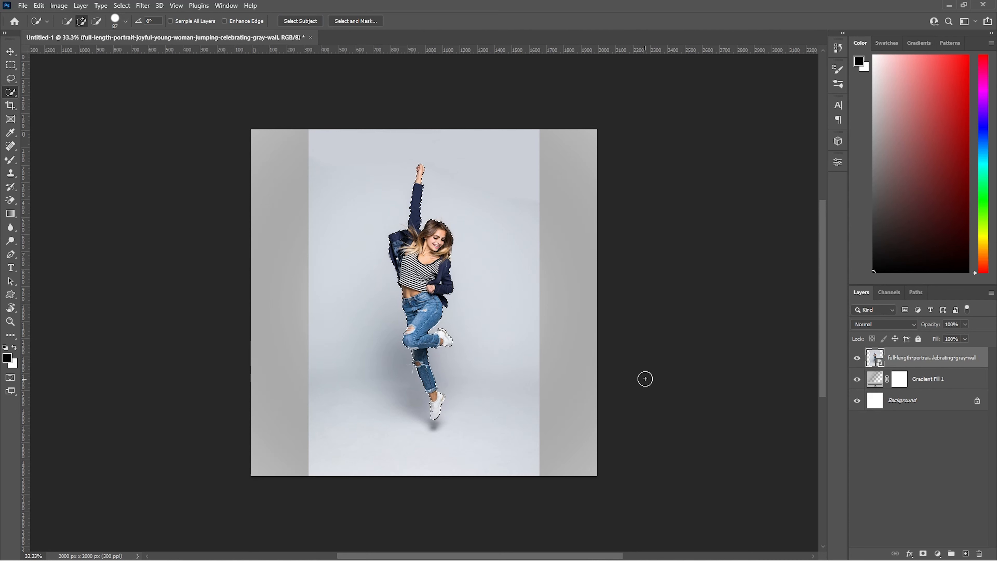
{"action": "left_click", "coordinate": [924, 553]}
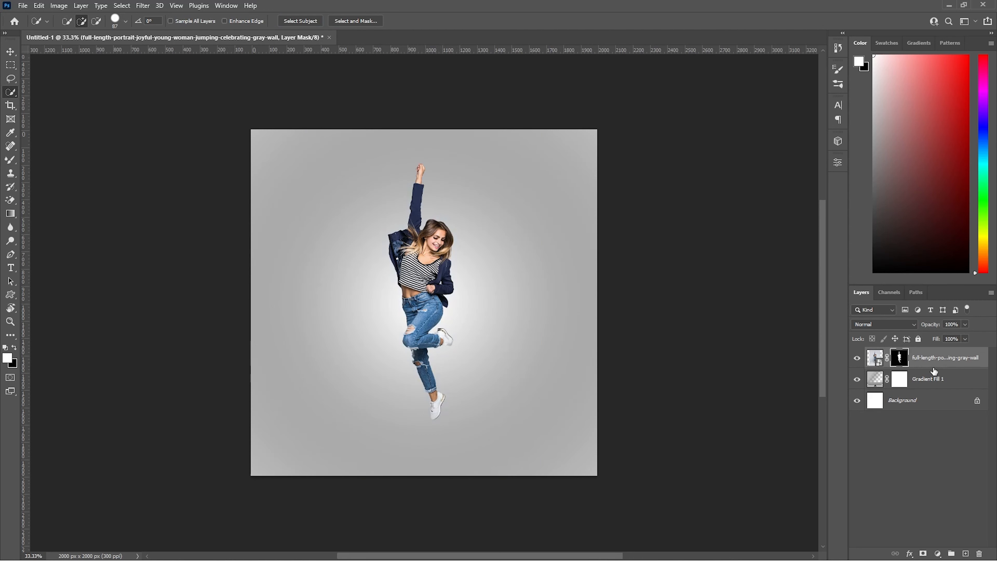
{"action": "right_click", "coordinate": [937, 358]}
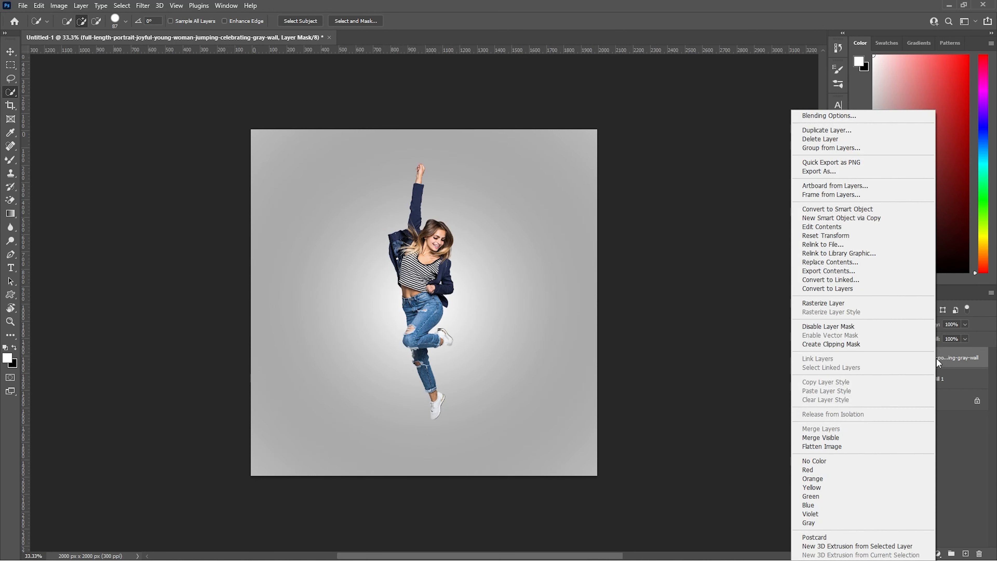
{"action": "left_click", "coordinate": [891, 210]}
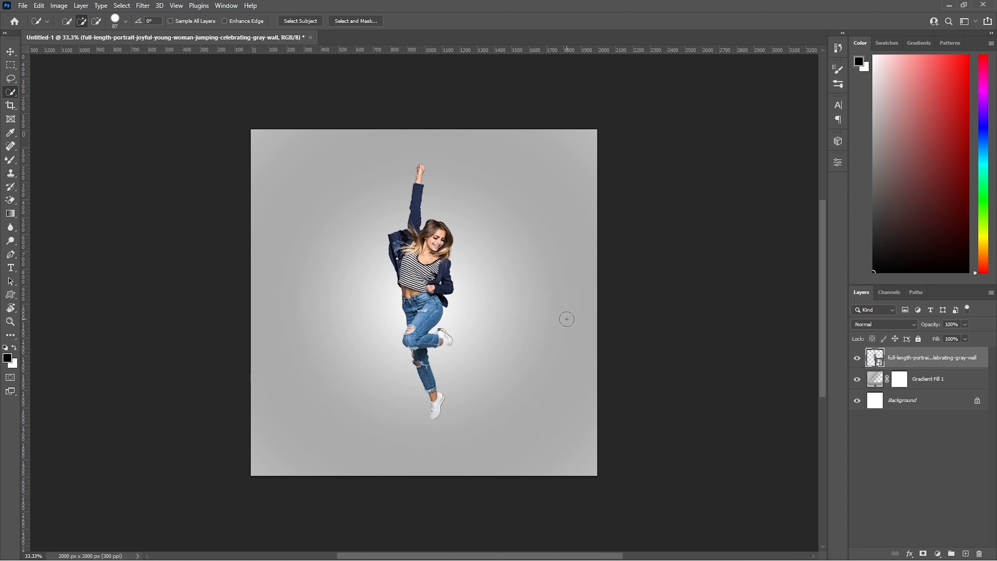
Step: Select a fixed-size strip 5 px wide and 2000 px high running vertically through the woman's body with the Rectangular Marquee
{"action": "left_click", "coordinate": [11, 65]}
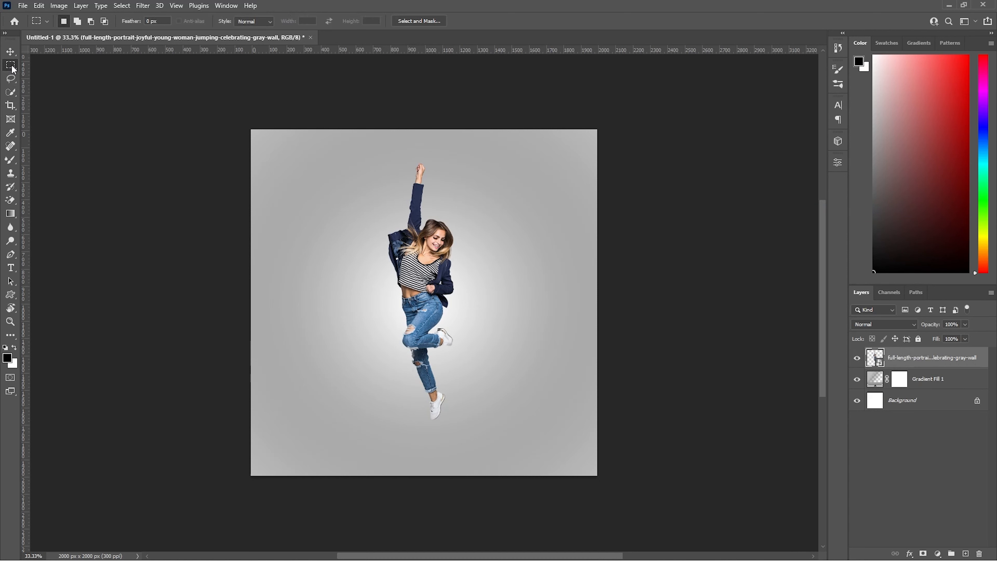
{"action": "left_click", "coordinate": [242, 22]}
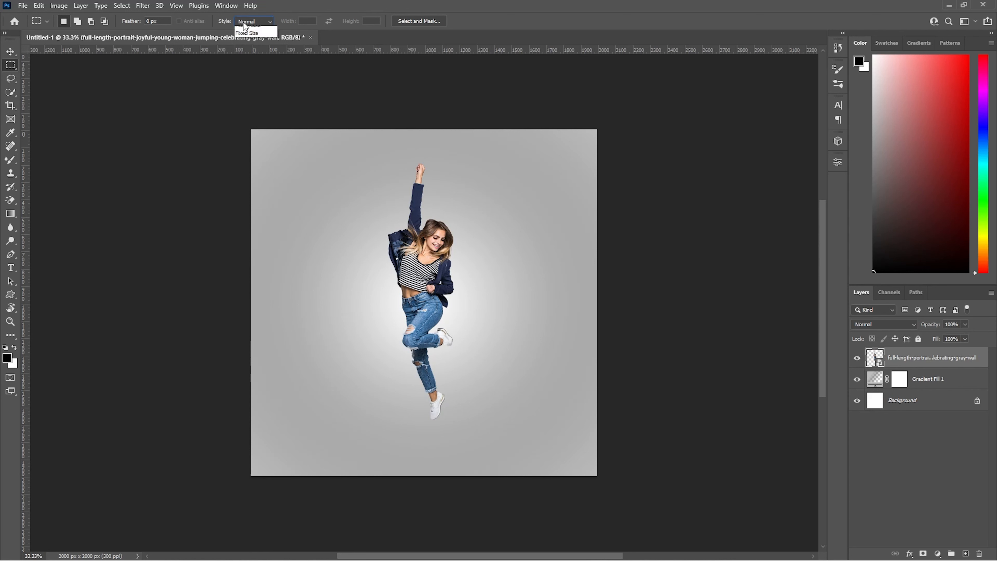
{"action": "left_click", "coordinate": [245, 46]}
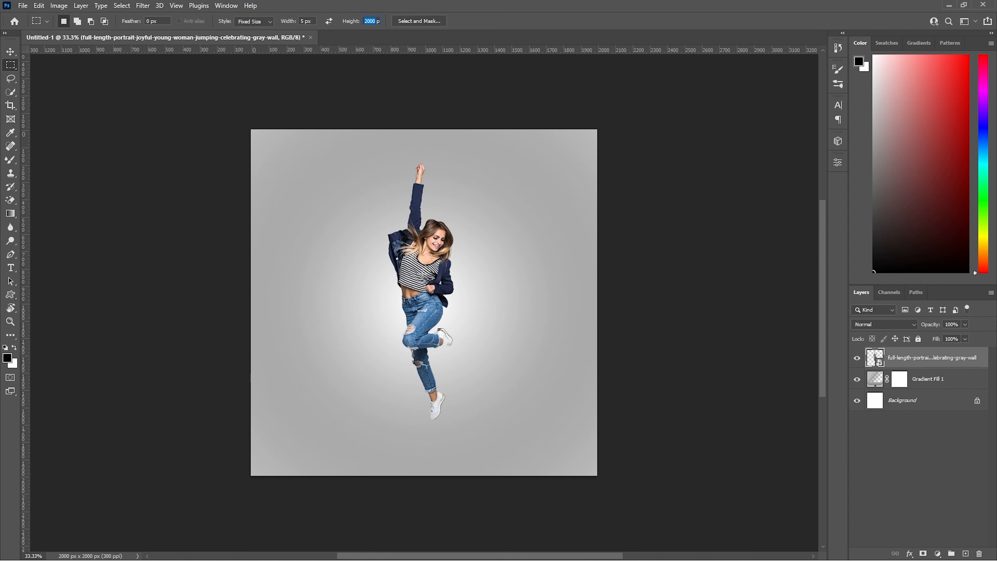
{"action": "left_click", "coordinate": [422, 131]}
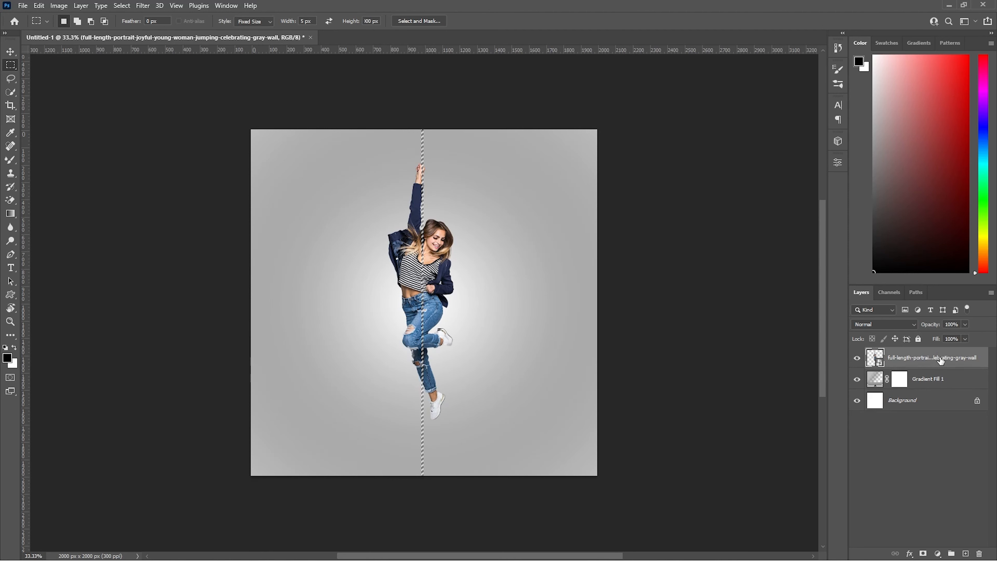
Step: Copy the selected strip to a new layer and stretch it horizontally across the full canvas width
{"action": "key", "text": "ctrl+j"}
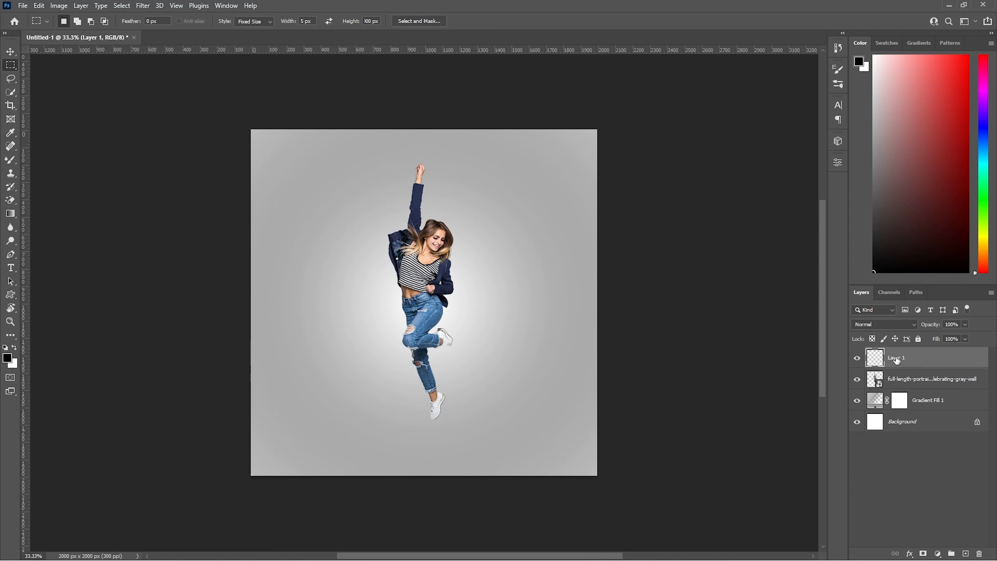
{"action": "key", "text": "ctrl+t"}
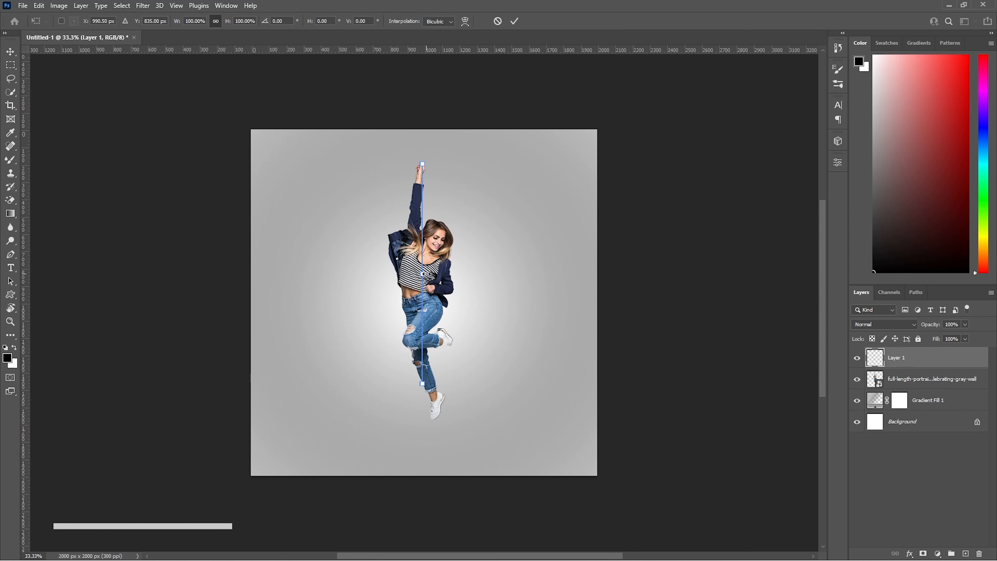
{"action": "left_click_drag", "start_coordinate": [423, 273], "coordinate": [597, 274]}
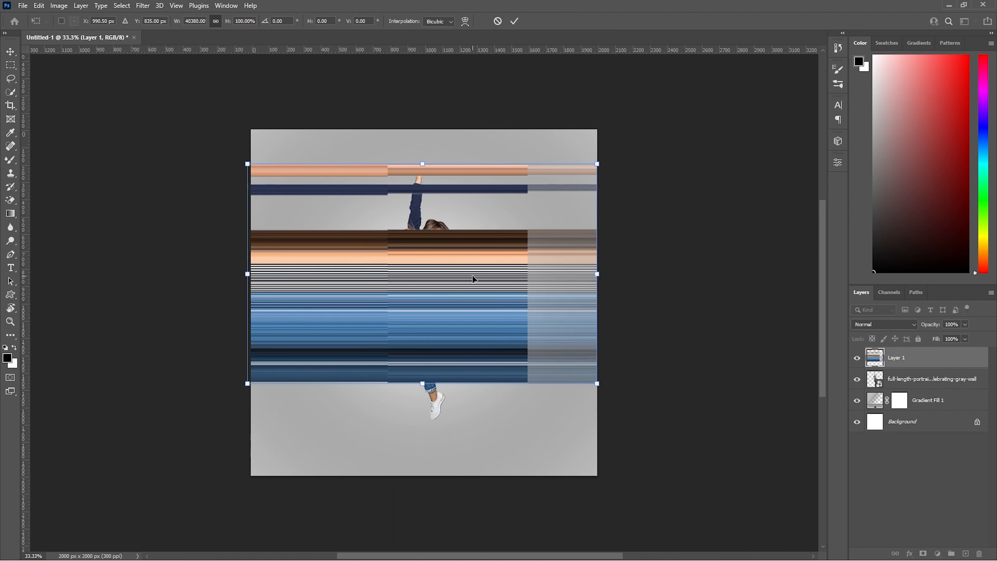
{"action": "key", "text": "Return"}
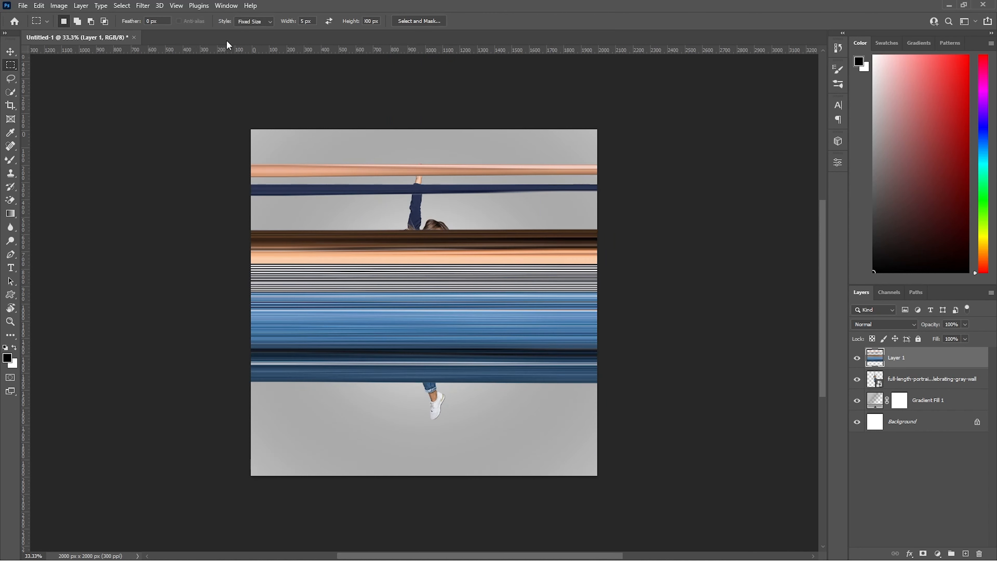
Step: Apply the Polar Coordinates filter with Rectangular to Polar to the stretched strip layer
{"action": "left_click", "coordinate": [143, 5]}
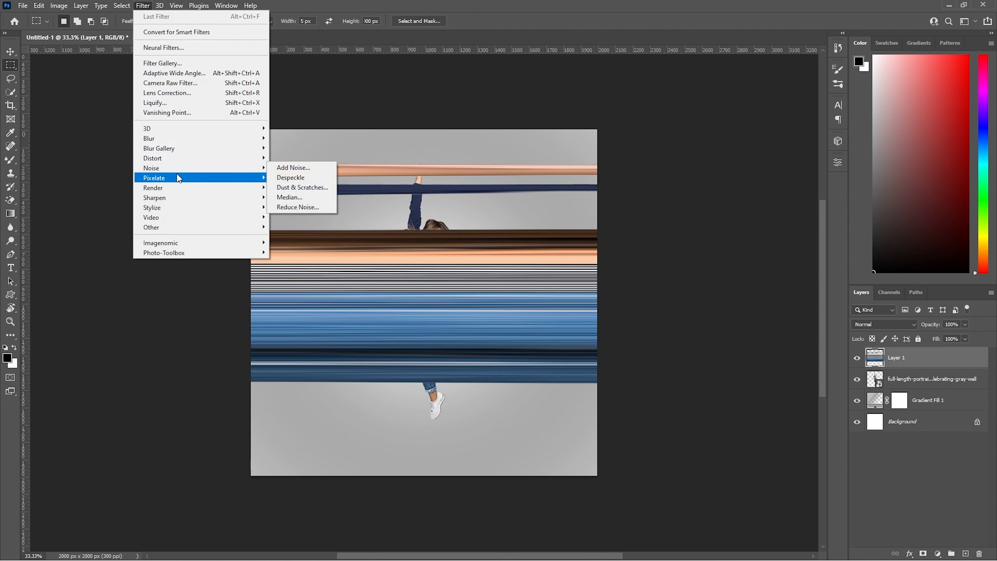
{"action": "mouse_move", "coordinate": [183, 159]}
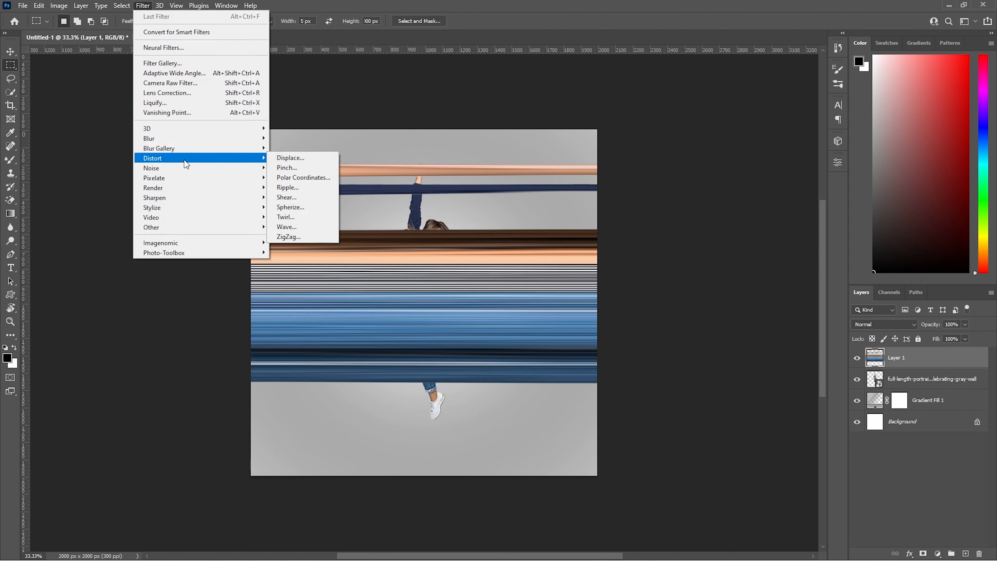
{"action": "left_click", "coordinate": [292, 177]}
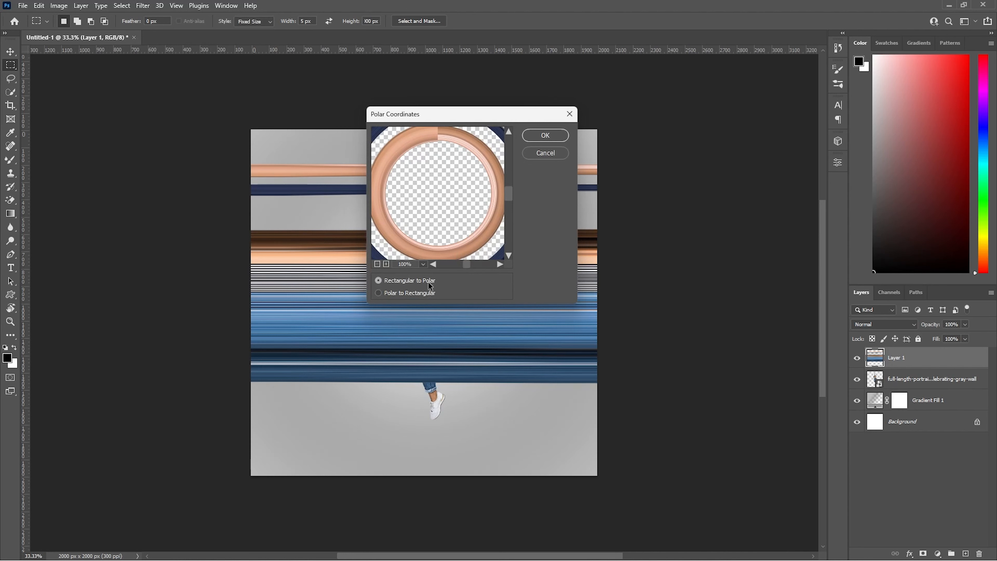
{"action": "left_click", "coordinate": [378, 265]}
{"action": "left_click", "coordinate": [377, 264]}
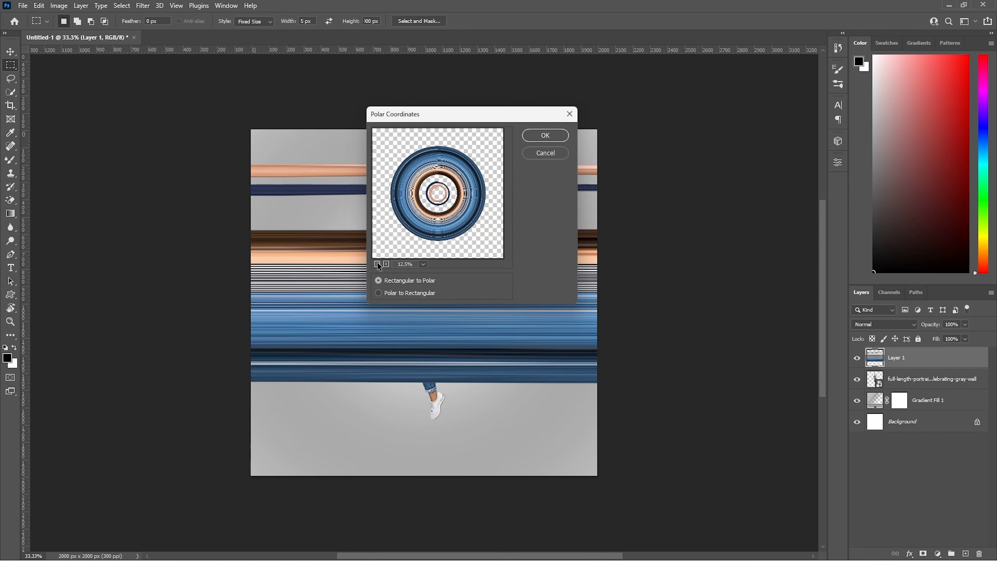
{"action": "left_click", "coordinate": [546, 135]}
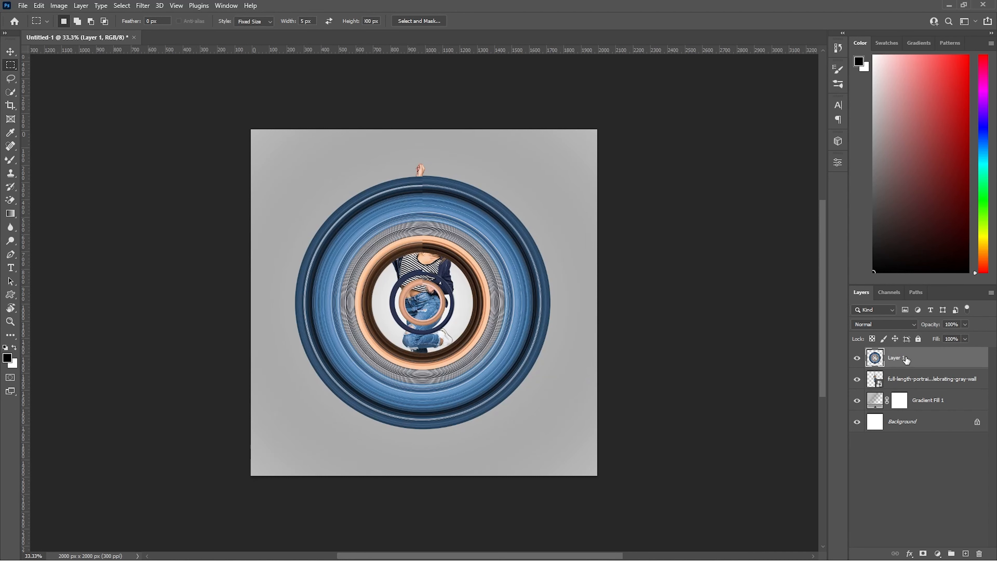
Step: Move the ring layer beneath the woman's layer and scale it to about 101% so it spans from her raised fist to her foot
{"action": "left_click_drag", "start_coordinate": [907, 360], "coordinate": [898, 389]}
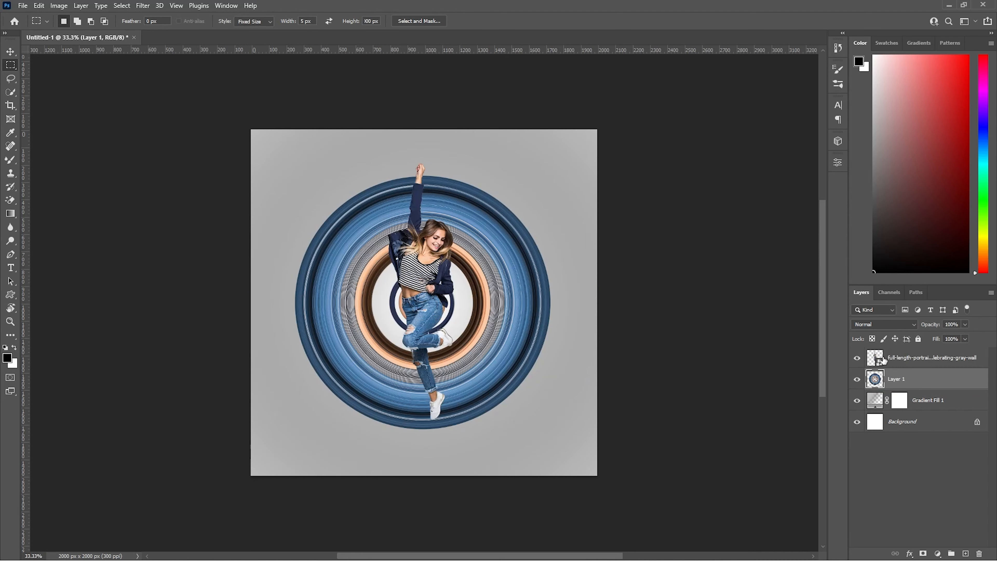
{"action": "key", "text": "ctrl+t"}
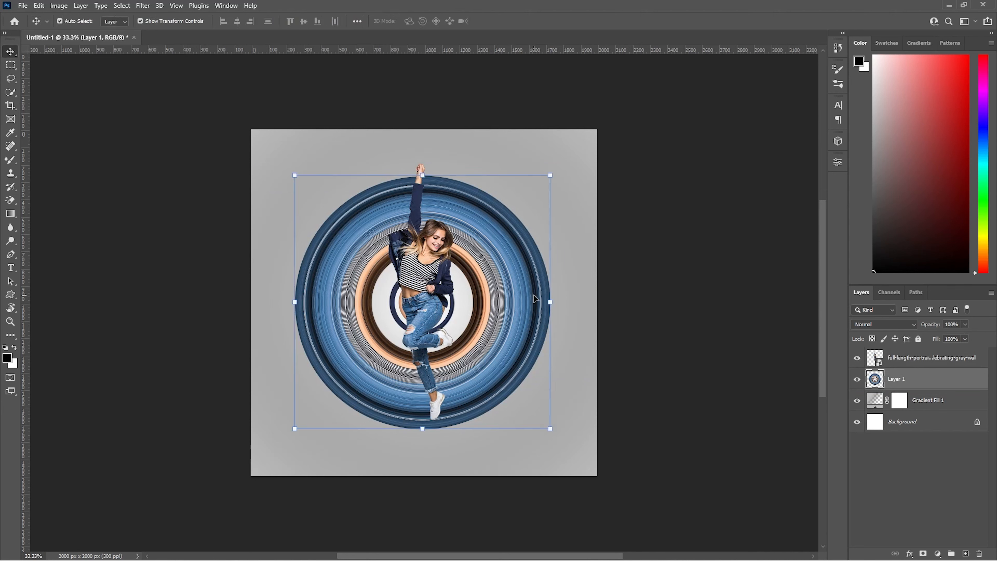
{"action": "left_click_drag", "start_coordinate": [546, 302], "coordinate": [563, 305]}
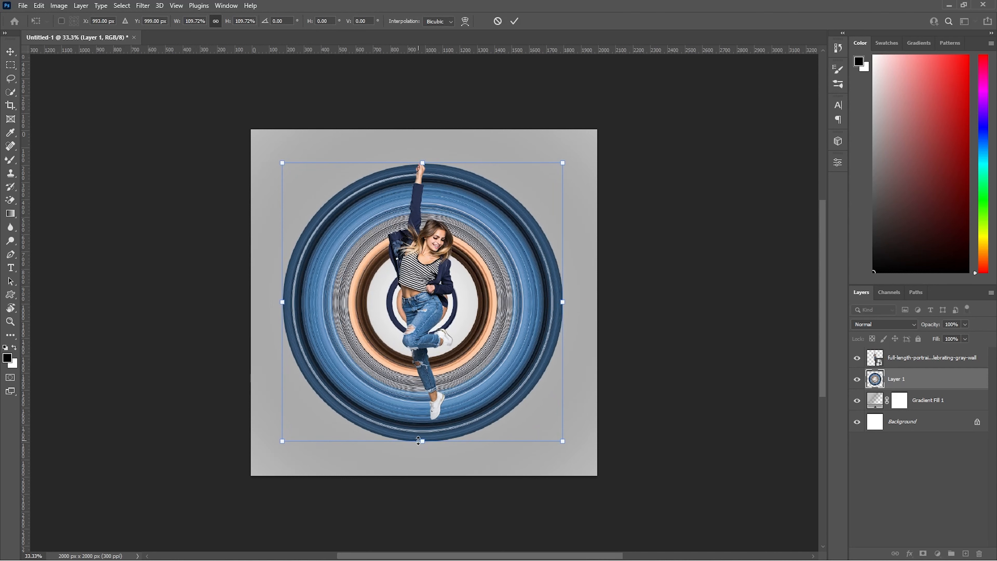
{"action": "left_click_drag", "start_coordinate": [418, 441], "coordinate": [421, 420]}
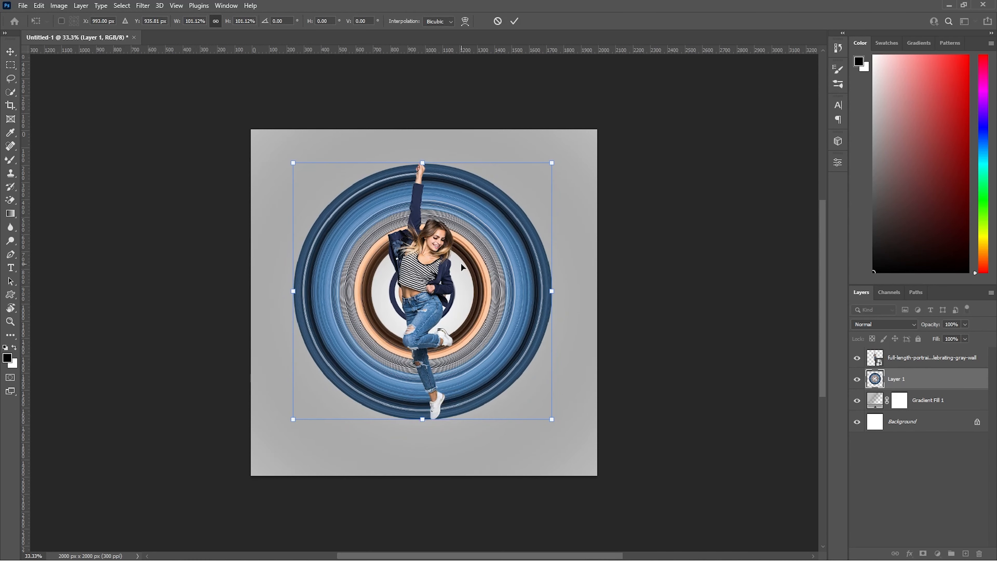
{"action": "key", "text": "Return"}
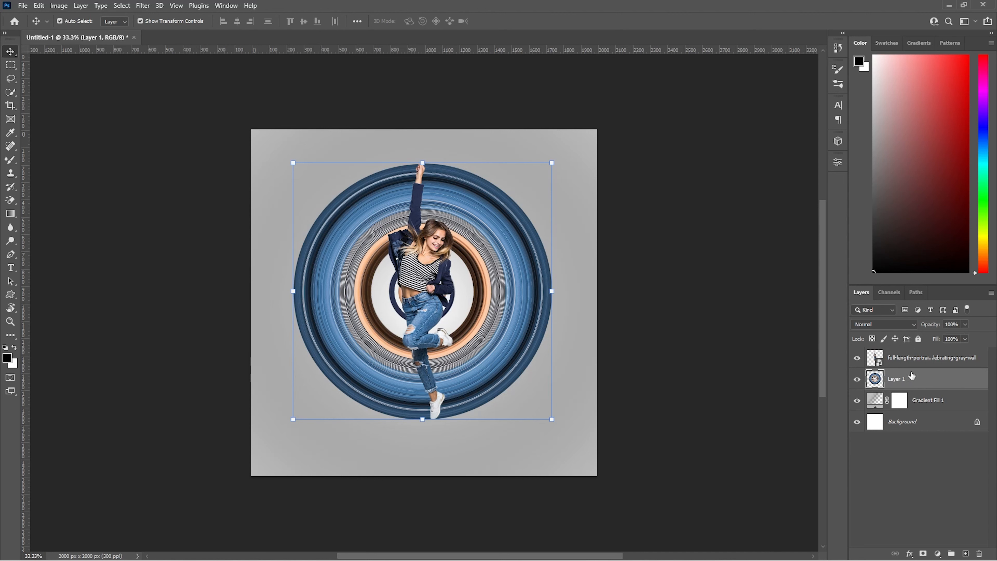
Step: Add a layer mask to the ring layer and paint it black with the Brush to hide the ring's half to the left of the woman
{"action": "left_click", "coordinate": [923, 554]}
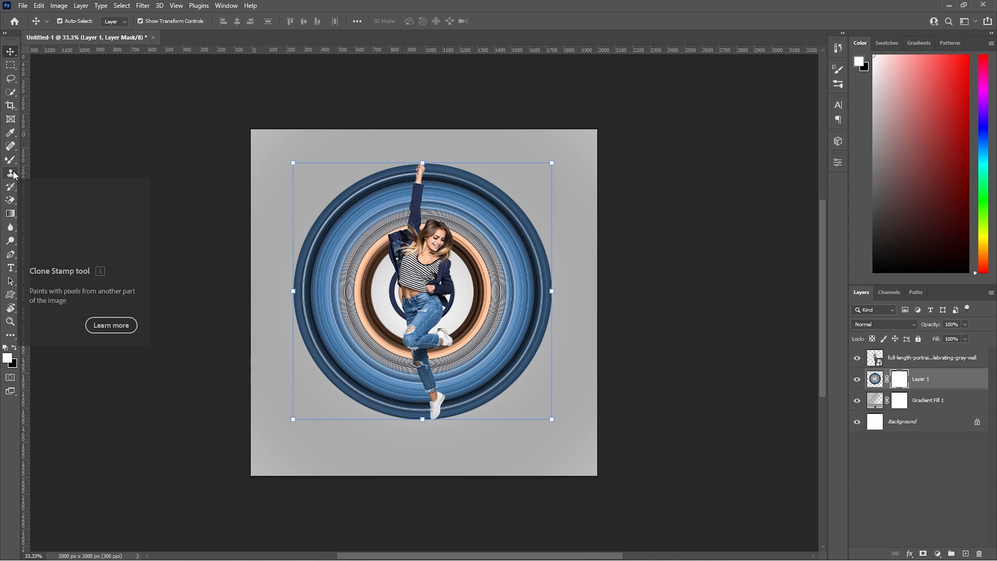
{"action": "right_click", "coordinate": [12, 161]}
{"action": "left_click", "coordinate": [26, 162]}
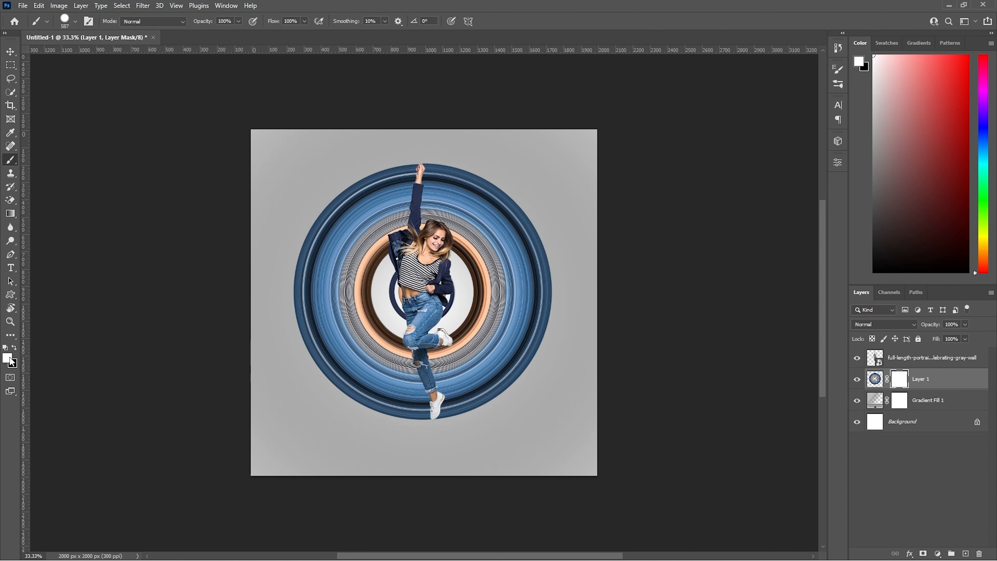
{"action": "key", "text": "x"}
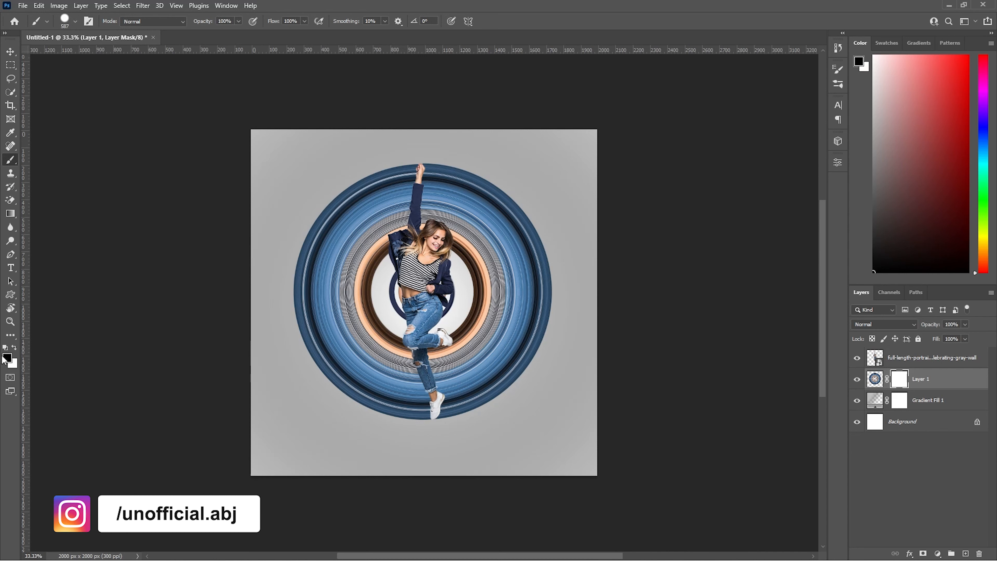
{"action": "mouse_move", "coordinate": [307, 299]}
{"action": "left_mouse_down"}
{"action": "mouse_move", "coordinate": [338, 275]}
{"action": "mouse_move", "coordinate": [338, 190]}
{"action": "mouse_move", "coordinate": [353, 185]}
{"action": "mouse_move", "coordinate": [358, 150]}
{"action": "mouse_move", "coordinate": [356, 457]}
{"action": "left_mouse_up"}
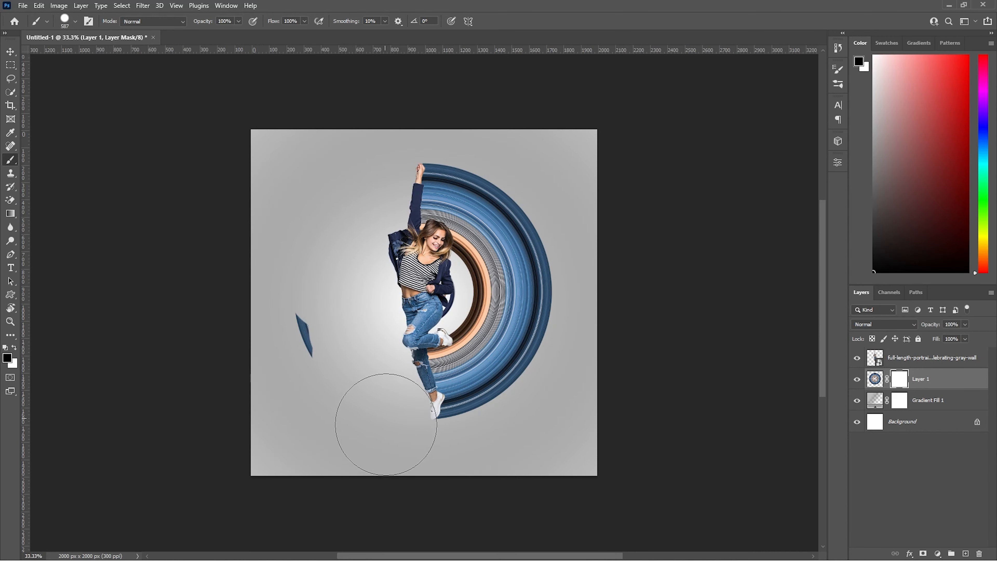
{"action": "left_click_drag", "start_coordinate": [279, 330], "coordinate": [269, 268]}
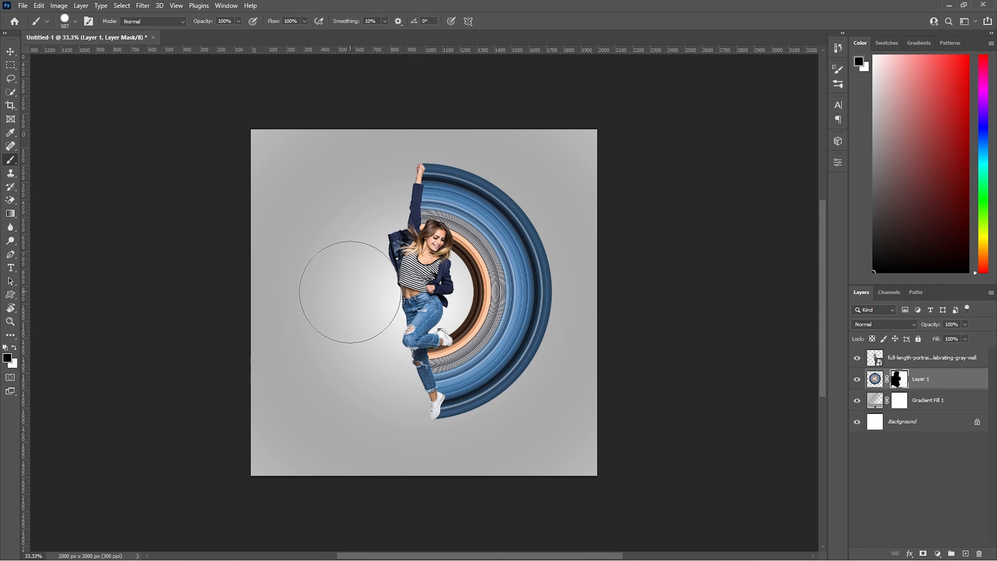
Step: Select the woman and ring layers together and shift them slightly to the left on the canvas
{"action": "left_click", "coordinate": [917, 361], "text": "shift"}
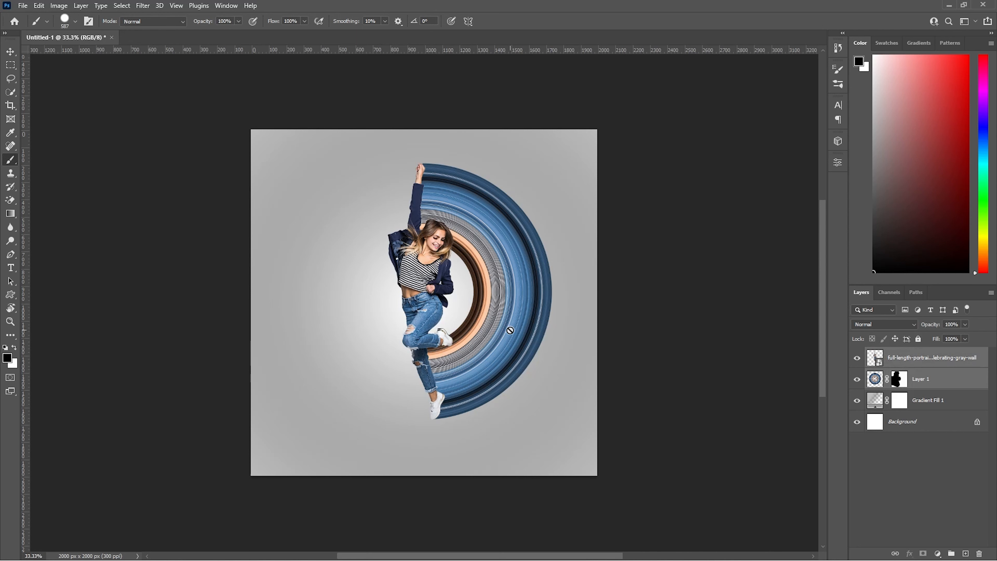
{"action": "key", "text": "v"}
{"action": "left_click_drag", "start_coordinate": [439, 298], "coordinate": [423, 299]}
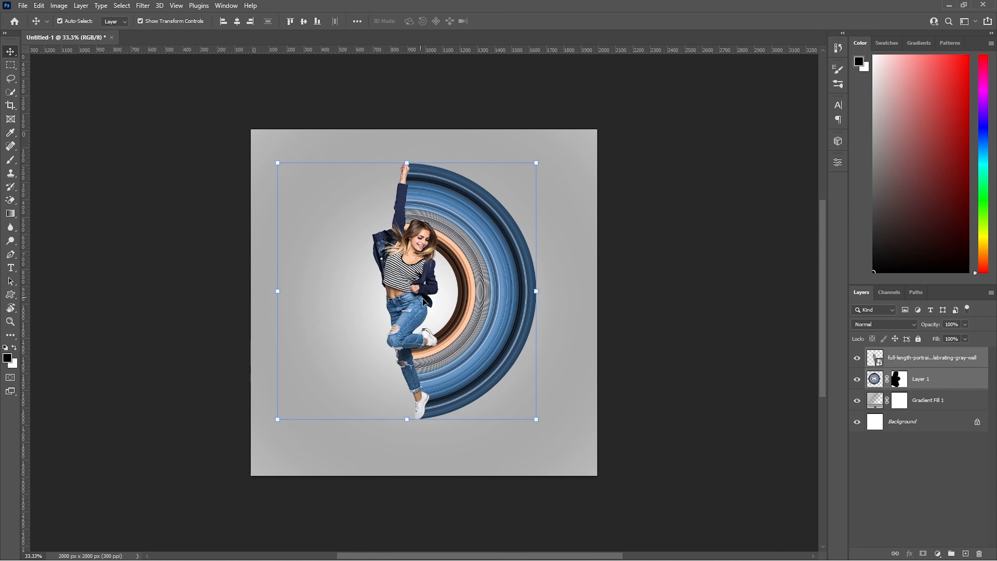
Step: Add a new layer above Gradient Fill 1 and set up a black Mixer Brush with a flattened soft tip, 272 px wide and 0% hardness
{"action": "left_click", "coordinate": [925, 403]}
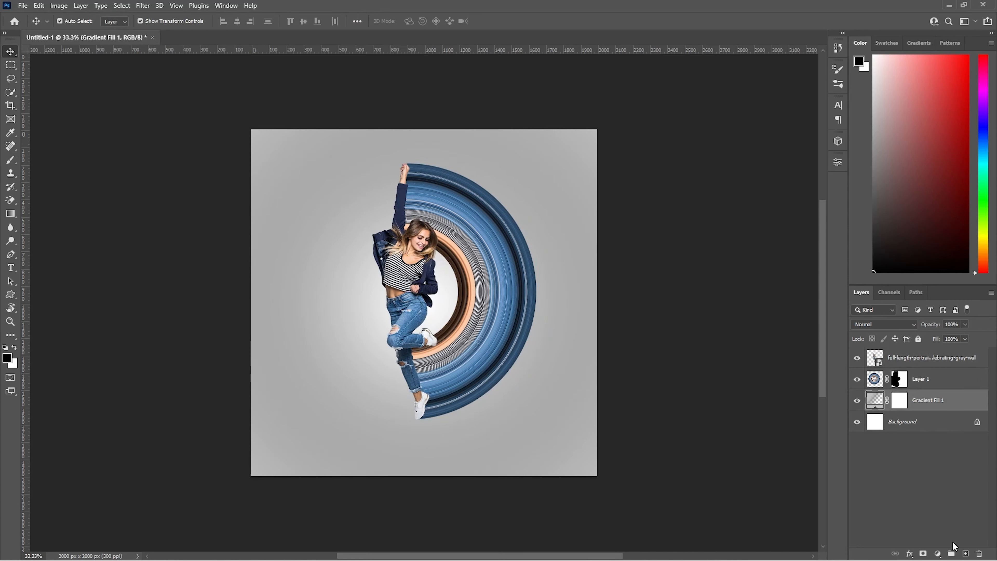
{"action": "left_click", "coordinate": [965, 554]}
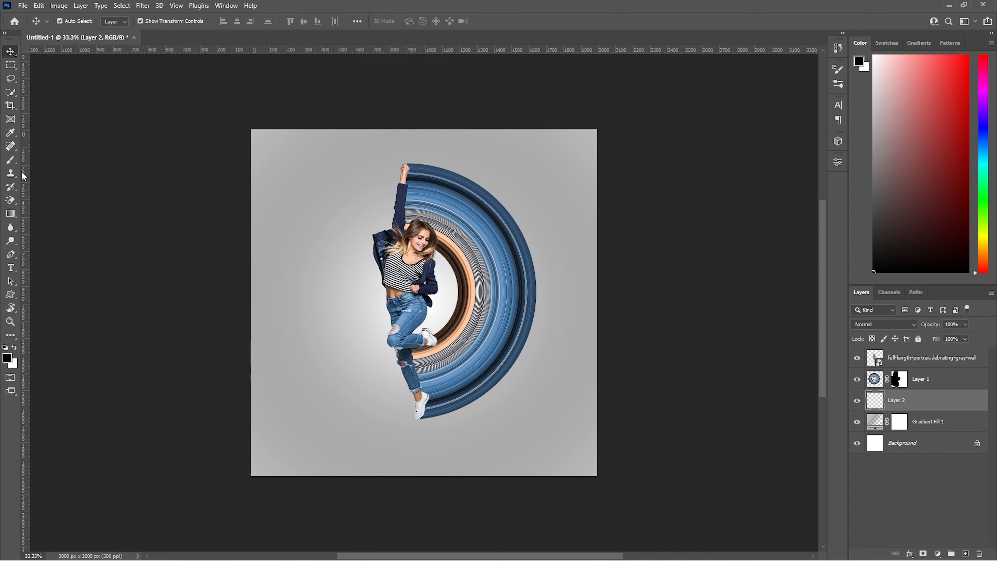
{"action": "left_click", "coordinate": [11, 160]}
{"action": "right_click", "coordinate": [426, 257]}
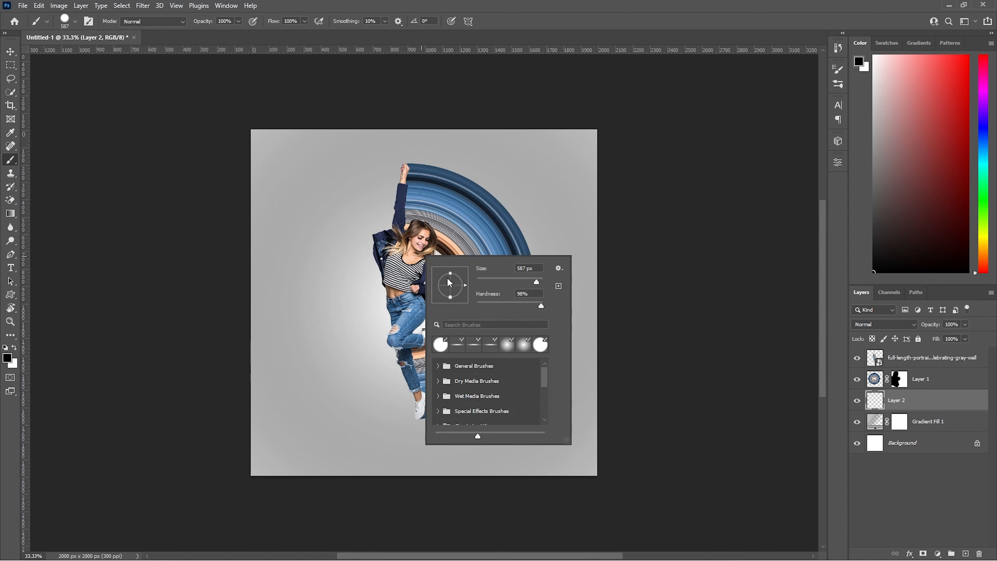
{"action": "left_click_drag", "start_coordinate": [450, 297], "coordinate": [451, 287]}
{"action": "left_click", "coordinate": [505, 347]}
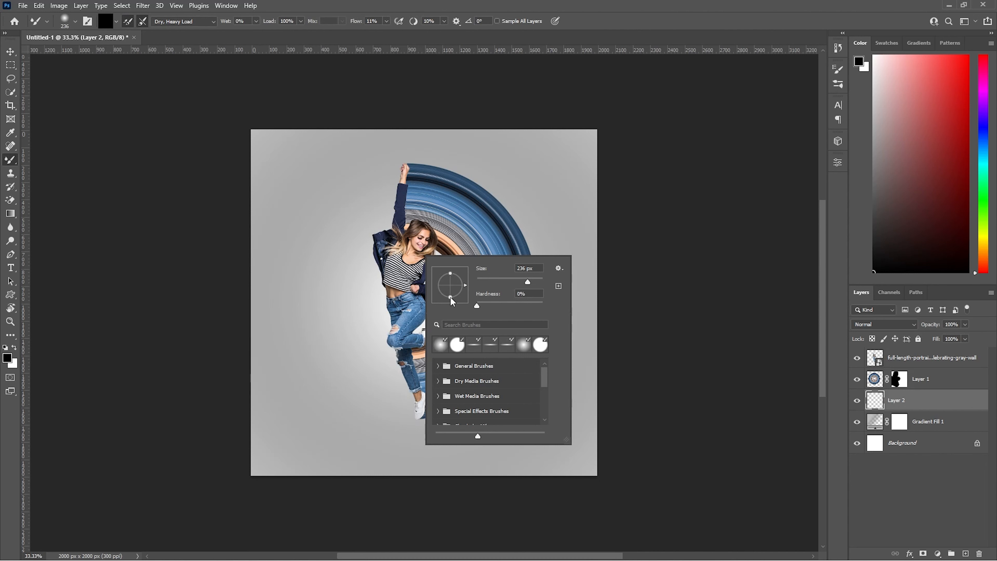
{"action": "left_click_drag", "start_coordinate": [451, 297], "coordinate": [451, 288]}
{"action": "mouse_move", "coordinate": [374, 318]}
{"action": "left_mouse_down"}
{"action": "mouse_move", "coordinate": [388, 319]}
{"action": "mouse_move", "coordinate": [376, 319]}
{"action": "left_mouse_up"}
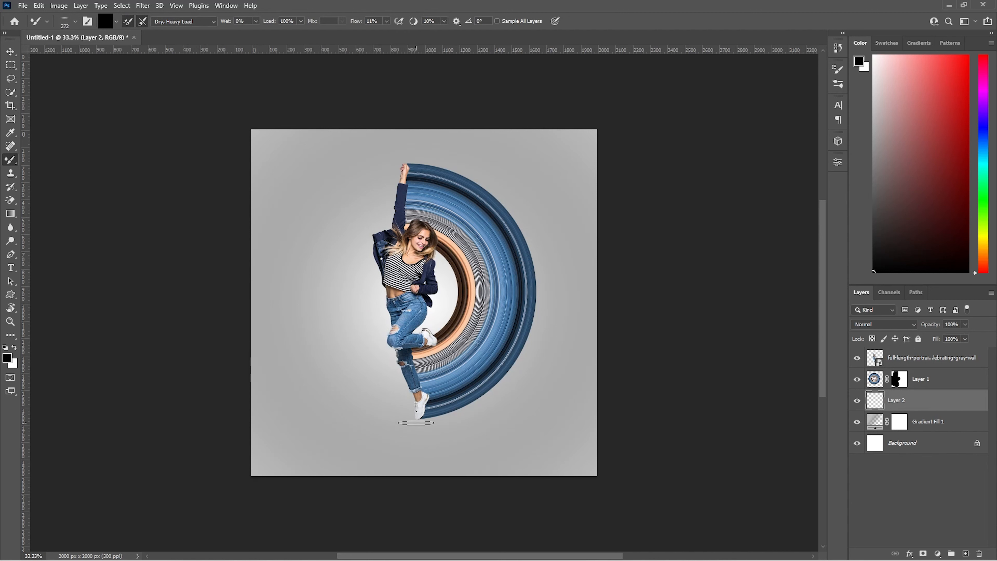
Step: Set the brush flow to 24% and paint a soft shadow beneath the woman's lower shoe
{"action": "left_click", "coordinate": [418, 423]}
{"action": "left_click_drag", "start_coordinate": [352, 23], "coordinate": [357, 24]}
{"action": "left_click", "coordinate": [419, 420]}
{"action": "left_click", "coordinate": [419, 420]}
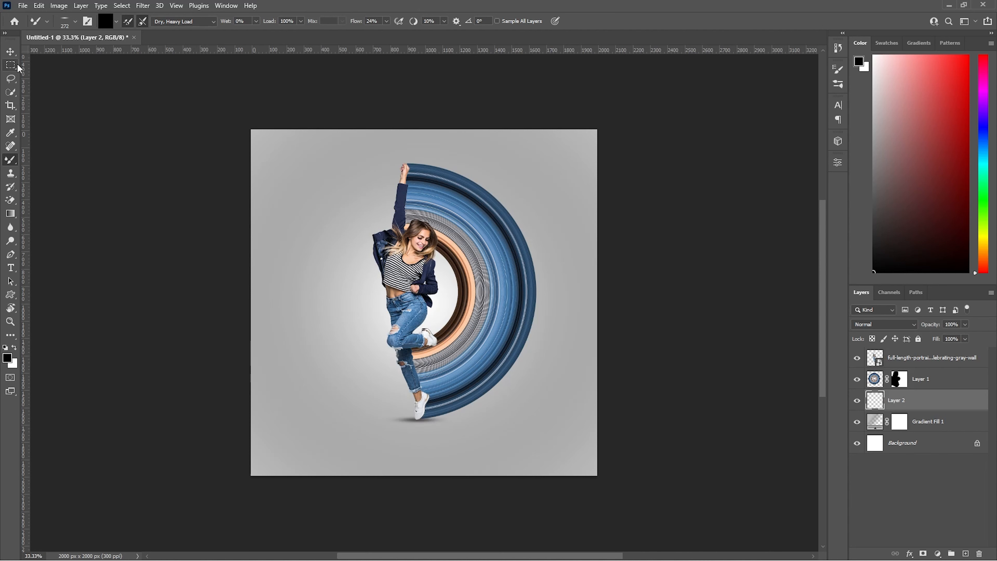